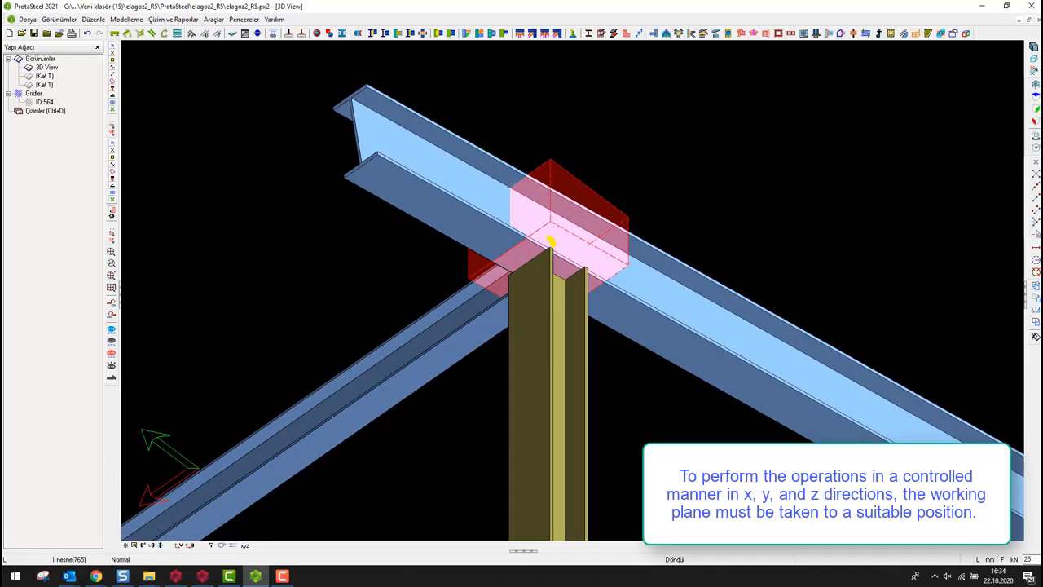
Step: Align the working plane with the long beam that crosses above the column
{"action": "right_click", "coordinate": [670, 222]}
{"action": "mouse_move", "coordinate": [750, 436]}
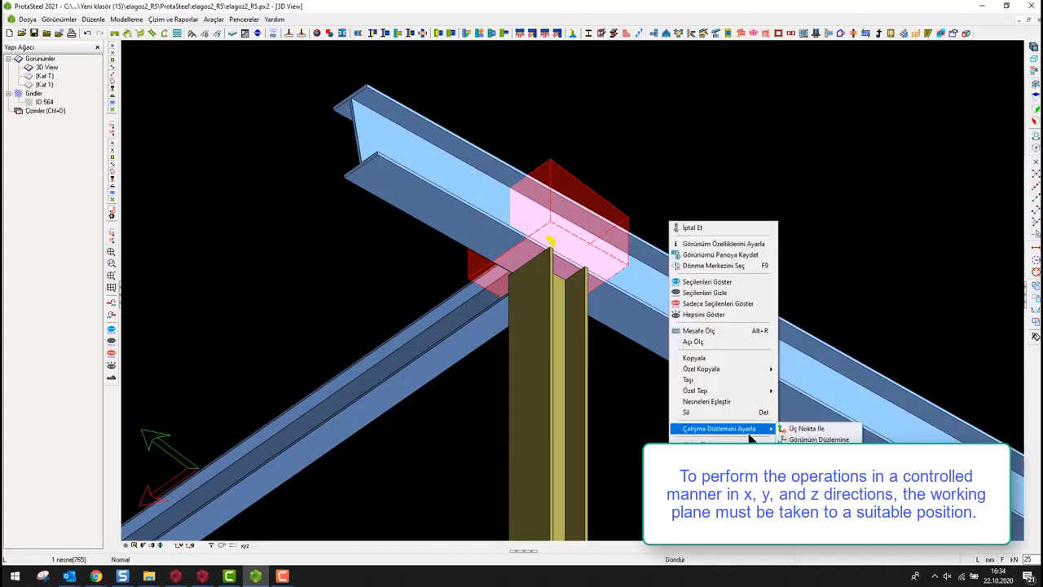
{"action": "left_click", "coordinate": [814, 450]}
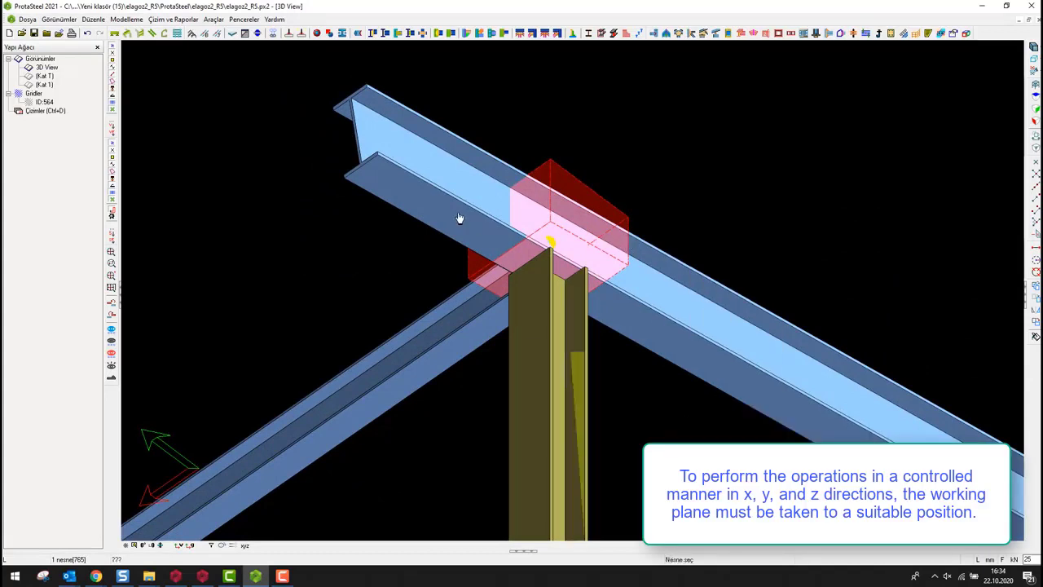
{"action": "left_click", "coordinate": [627, 314]}
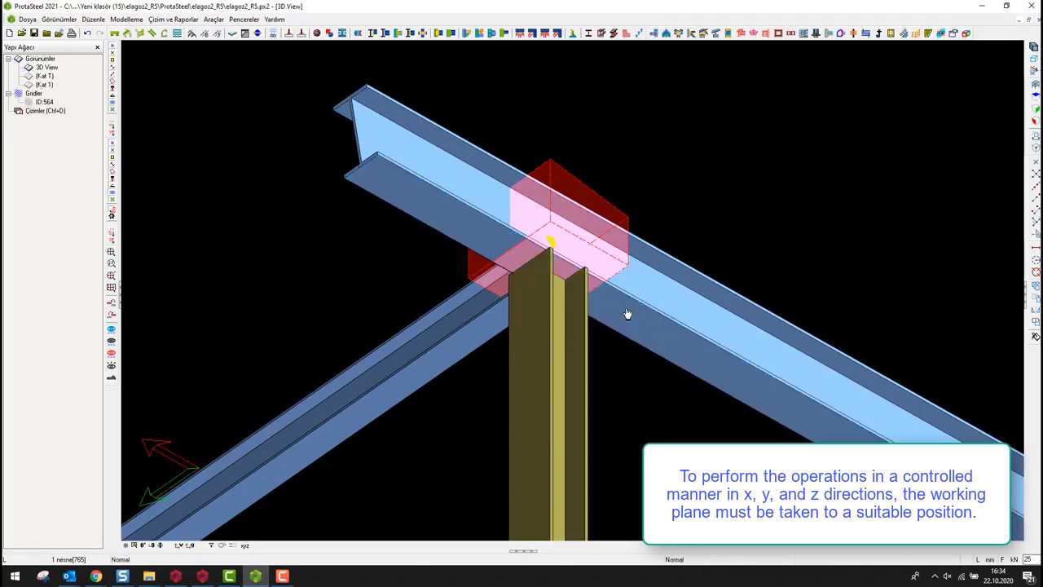
Step: Examine the beam-to-column joint from the opposite side, close up and in wireframe display
{"action": "middle_click_drag", "start_coordinate": [611, 321], "coordinate": [611, 427]}
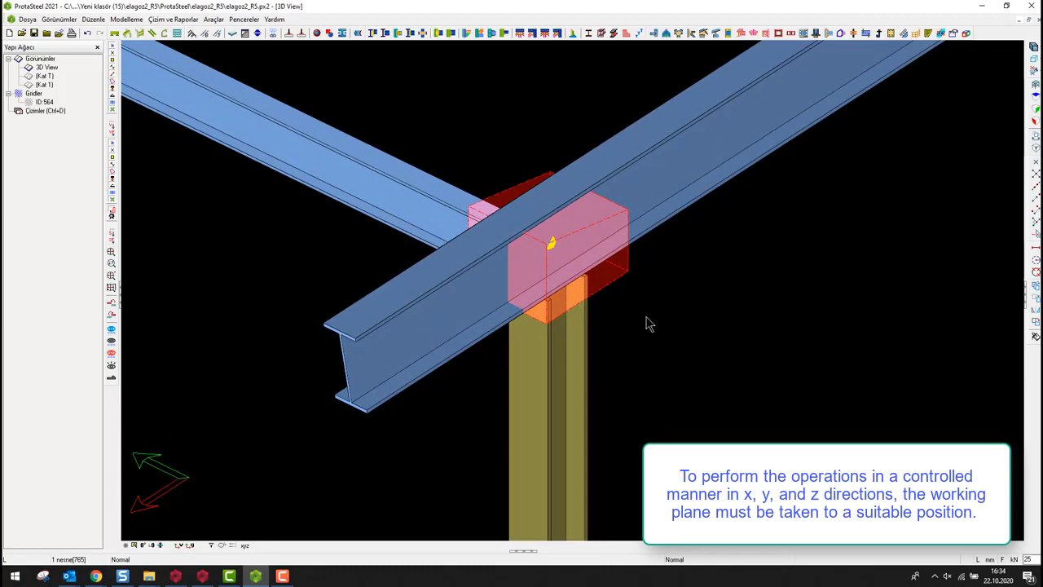
{"action": "middle_click_drag", "start_coordinate": [649, 324], "coordinate": [592, 304]}
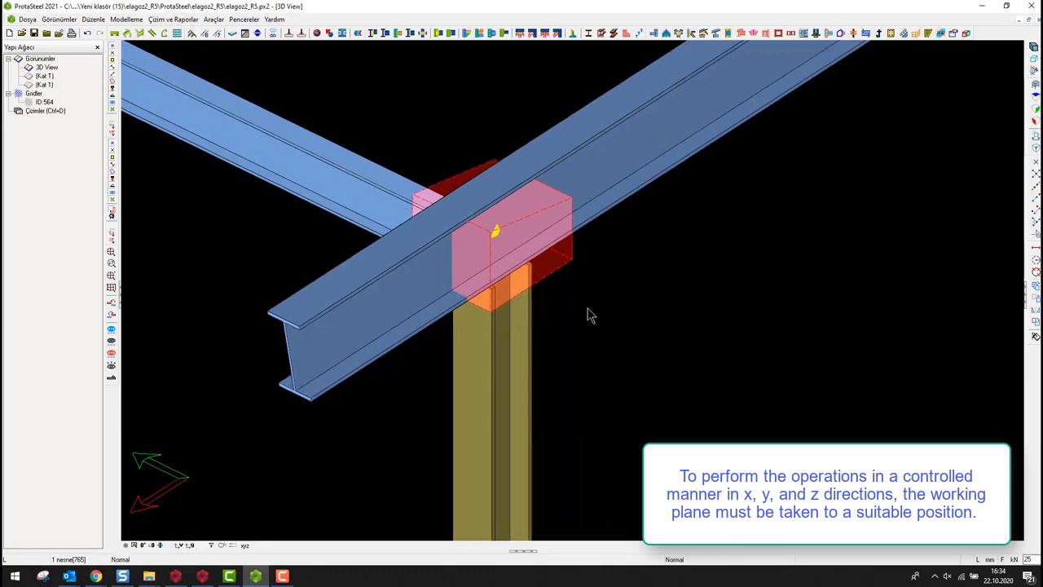
{"action": "key", "text": "Tab"}
{"action": "key", "text": "Tab"}
{"action": "key", "text": "w"}
{"action": "key", "text": "w"}
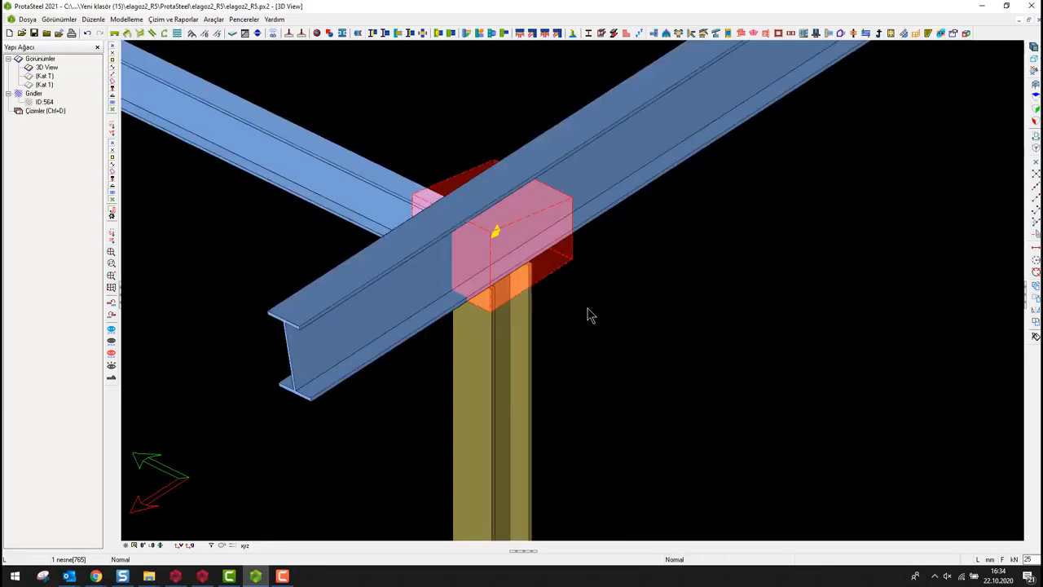
{"action": "scroll", "coordinate": [518, 251], "scroll_direction": "up", "scroll_amount": 3}
{"action": "scroll", "coordinate": [493, 276], "scroll_direction": "up", "scroll_amount": 1}
{"action": "middle_click_drag", "start_coordinate": [514, 297], "coordinate": [524, 310], "text": "shift"}
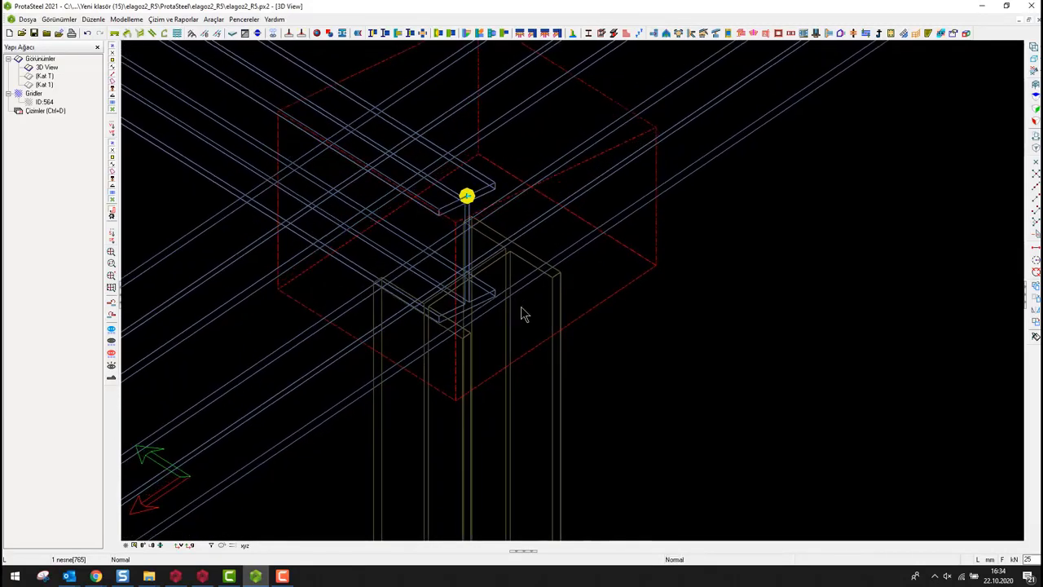
Step: Select the column under the beam and show only it, in shaded display
{"action": "left_click", "coordinate": [468, 458]}
{"action": "key", "text": "w"}
{"action": "key", "text": "w"}
{"action": "key", "text": "Escape"}
{"action": "left_click_drag", "start_coordinate": [601, 428], "coordinate": [465, 440]}
{"action": "right_click", "coordinate": [636, 375]}
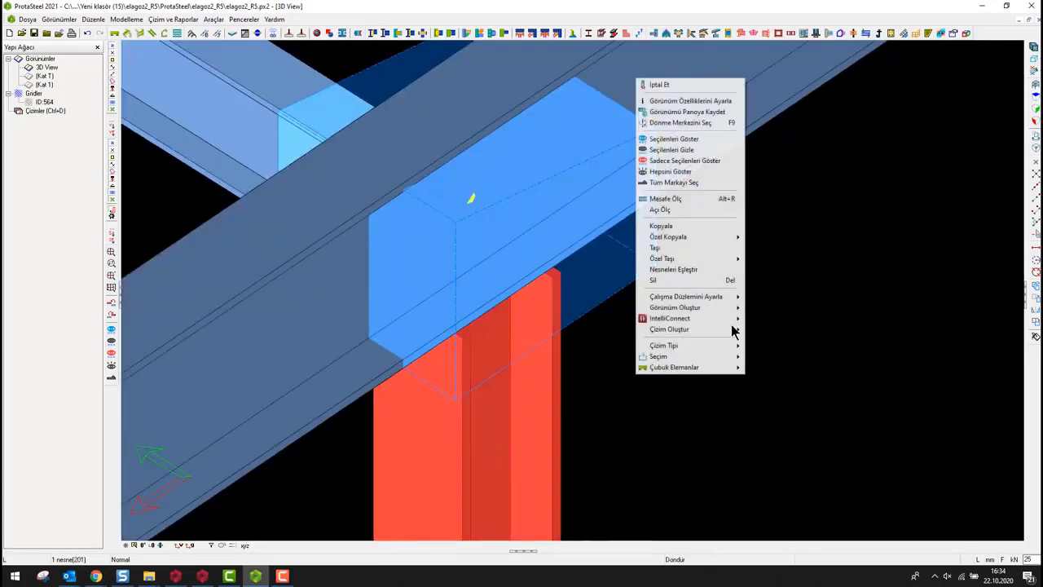
{"action": "left_click", "coordinate": [685, 161]}
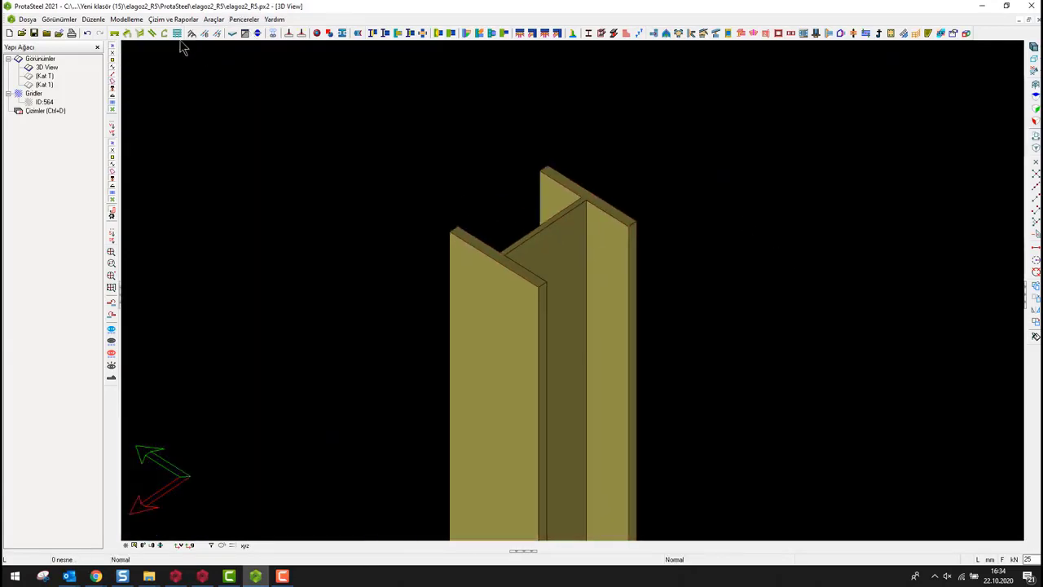
Step: Create a rectangular plate on the column's top end, outlined through the outer corners of its flanges
{"action": "left_click", "coordinate": [232, 36]}
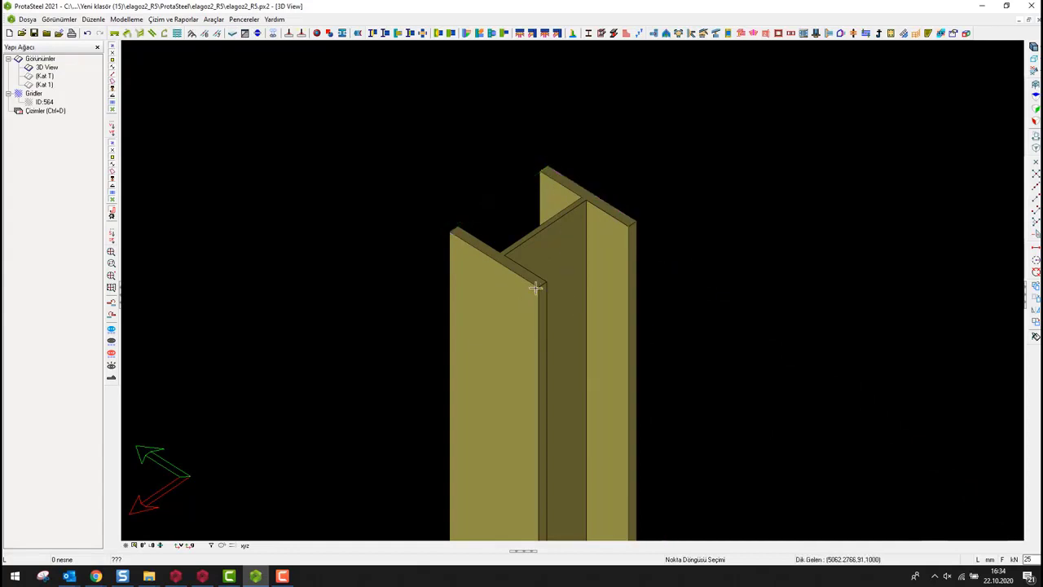
{"action": "left_click", "coordinate": [451, 233]}
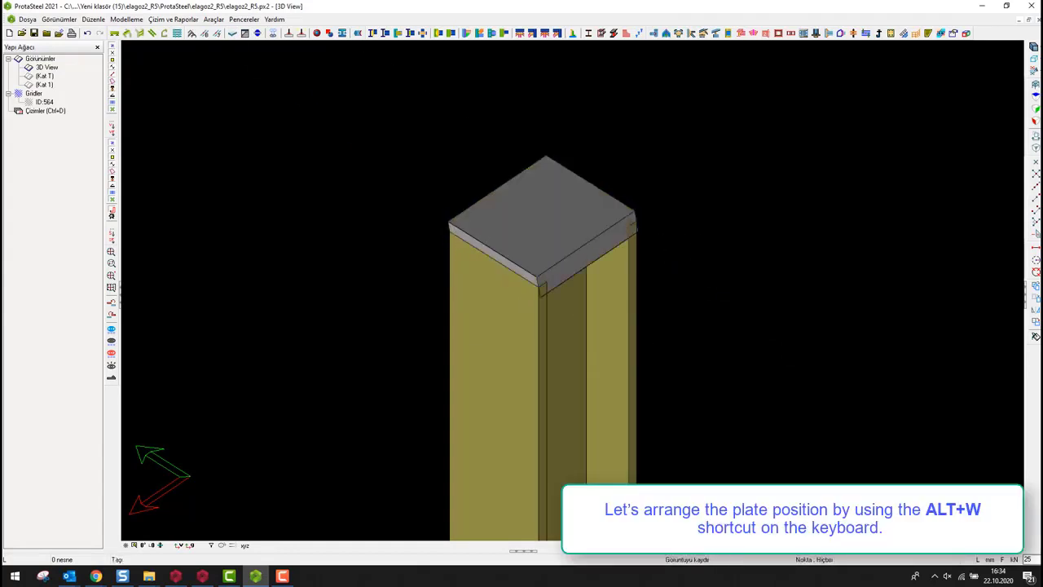
Step: Shift the plate's out-of-plane position to Arka, set its thickness to 10 mm and switch to wireframe display
{"action": "left_click", "coordinate": [625, 256]}
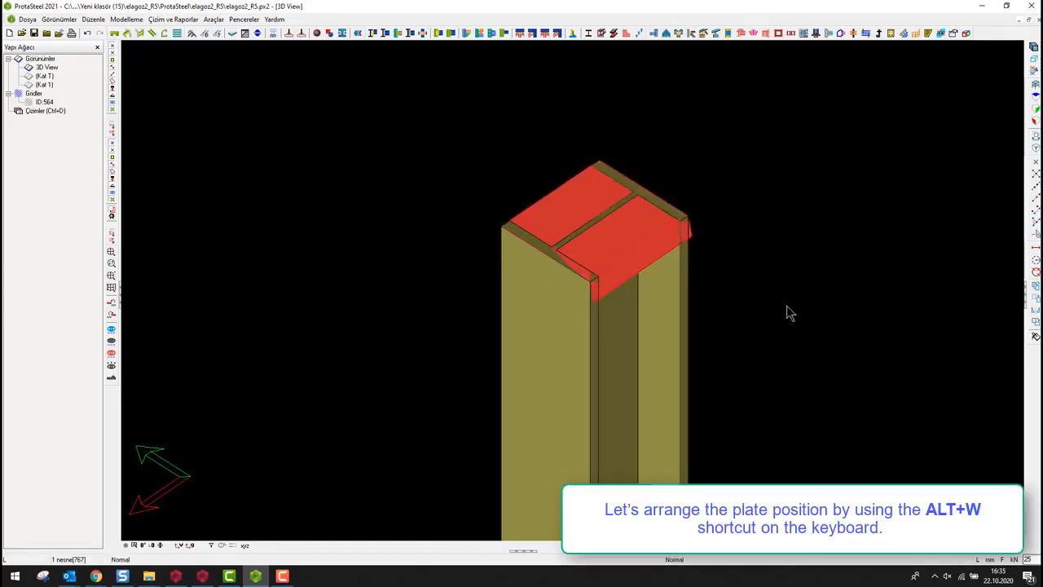
{"action": "key", "text": "alt+w"}
{"action": "key", "text": "shift+Home"}
{"action": "type", "text": "10"}
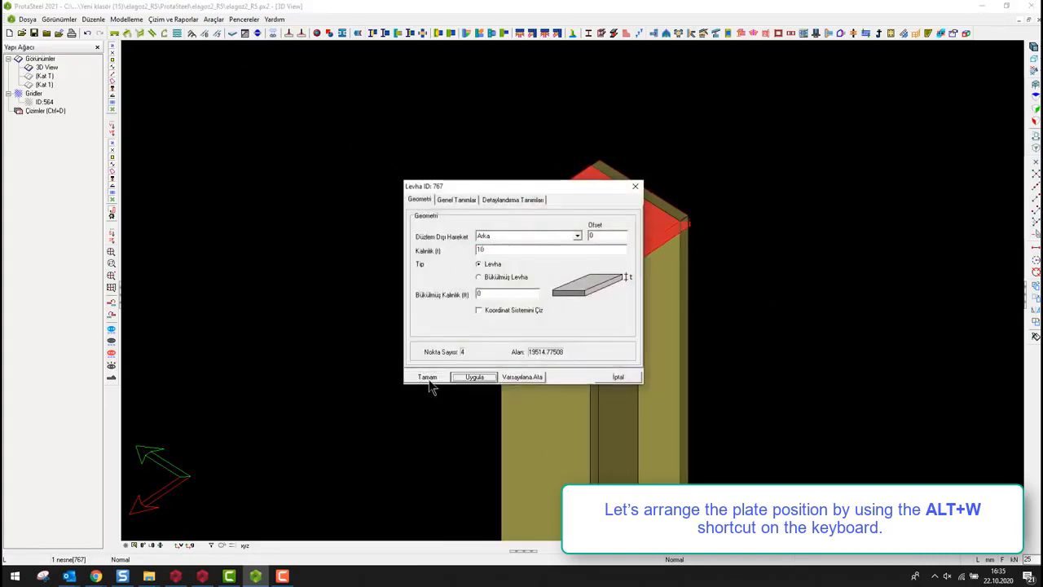
{"action": "left_click", "coordinate": [427, 377]}
{"action": "key", "text": "alt+w"}
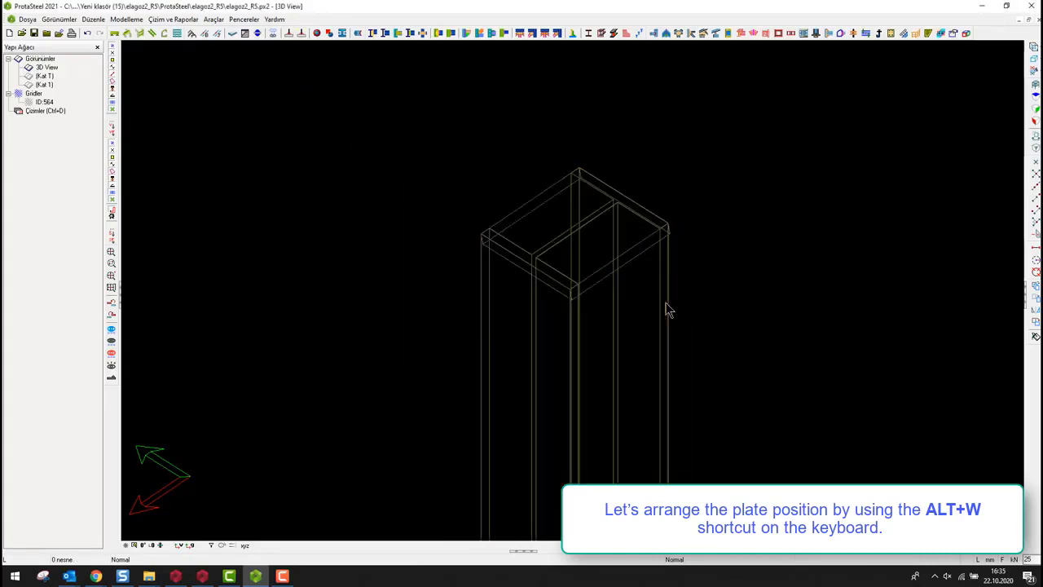
{"action": "key", "text": "alt+w"}
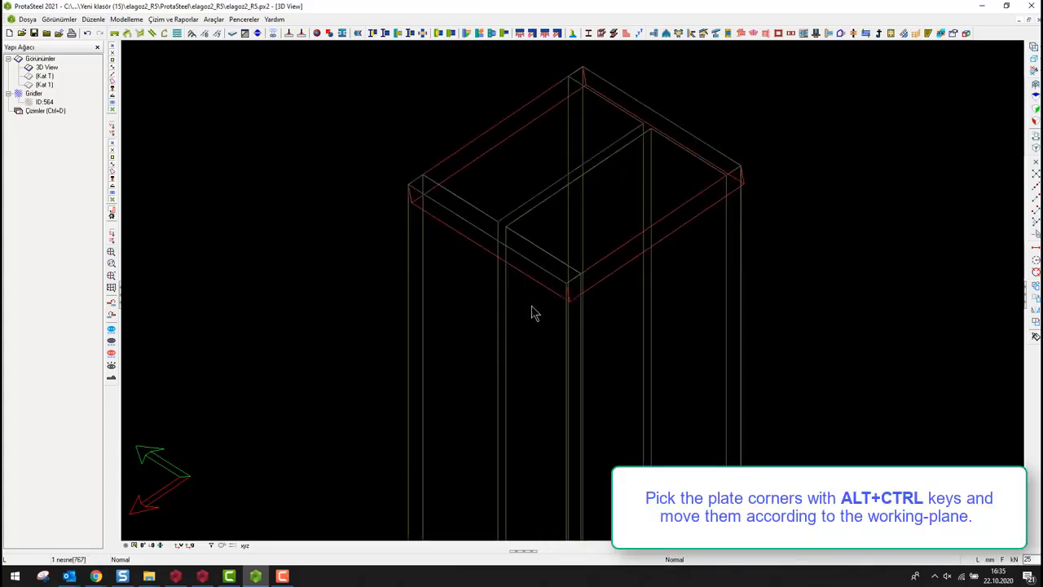
Step: Move the two plate corners at the column's near flange by 150 mm in X
{"action": "left_click", "coordinate": [590, 299], "text": "ctrl+alt"}
{"action": "left_click", "coordinate": [506, 251], "text": "ctrl+alt"}
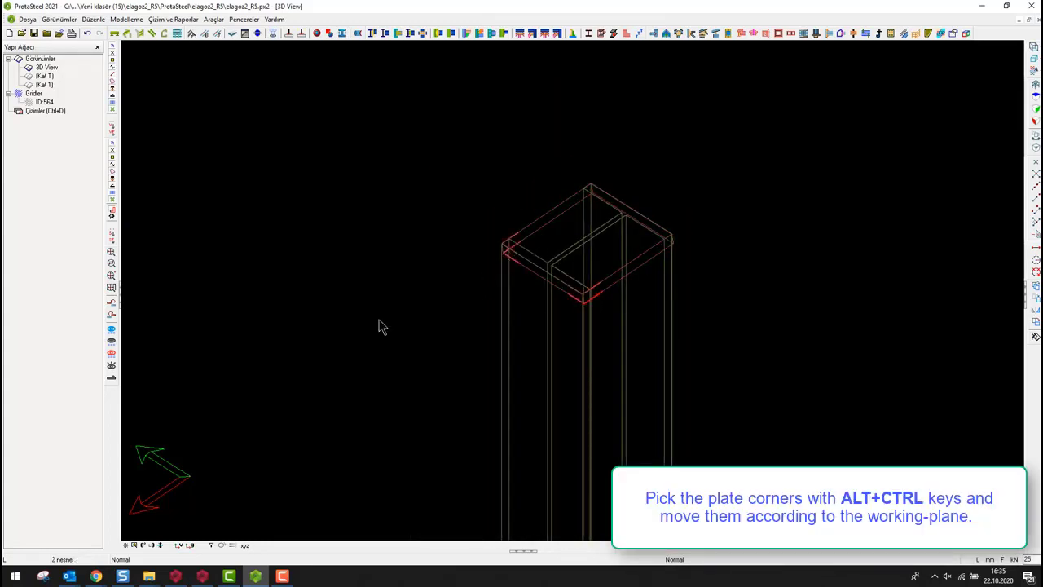
{"action": "right_click", "coordinate": [445, 189]}
{"action": "mouse_move", "coordinate": [493, 357]}
{"action": "left_click", "coordinate": [593, 365]}
{"action": "left_click", "coordinate": [451, 202]}
{"action": "double_click", "coordinate": [399, 155]}
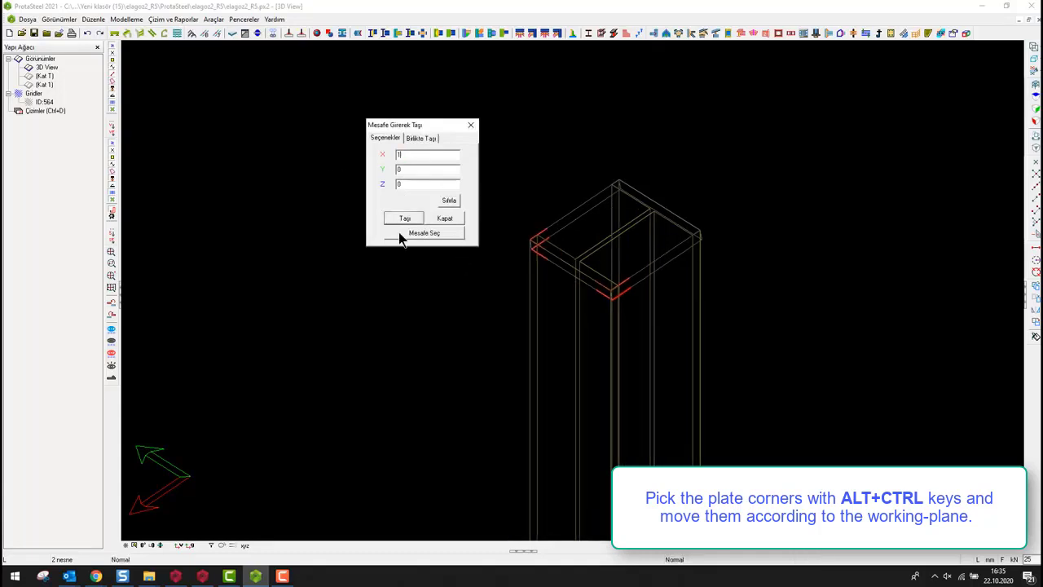
{"action": "left_click", "coordinate": [404, 218]}
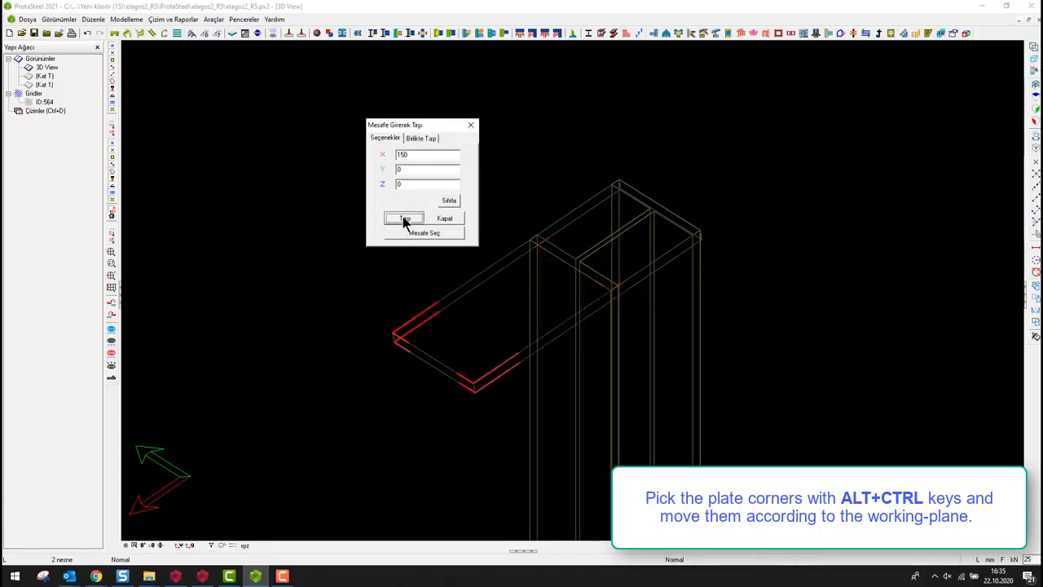
{"action": "left_click", "coordinate": [455, 221]}
{"action": "middle_click_drag", "start_coordinate": [775, 193], "coordinate": [730, 202]}
{"action": "key", "text": "Escape"}
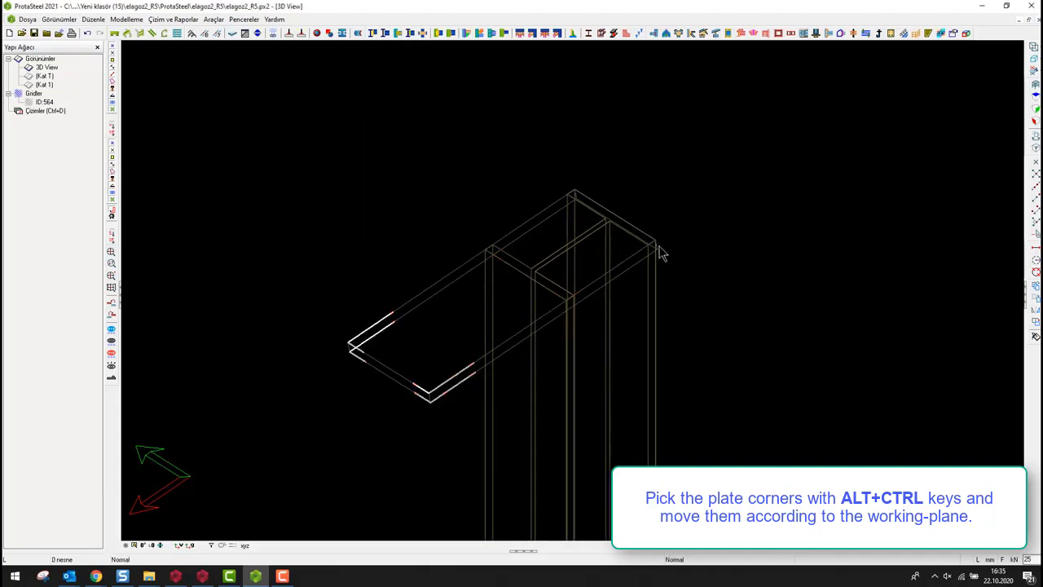
Step: Move the two plate corners at the column's far flange by -150 mm in X
{"action": "left_click", "coordinate": [573, 198]}
{"action": "right_click", "coordinate": [605, 184]}
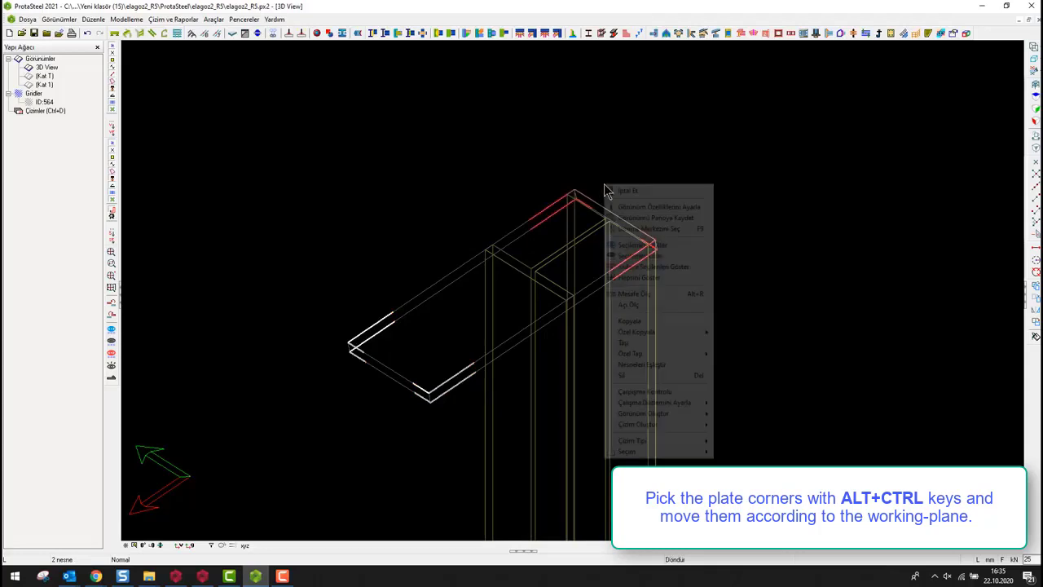
{"action": "mouse_move", "coordinate": [632, 353]}
{"action": "left_click", "coordinate": [737, 351]}
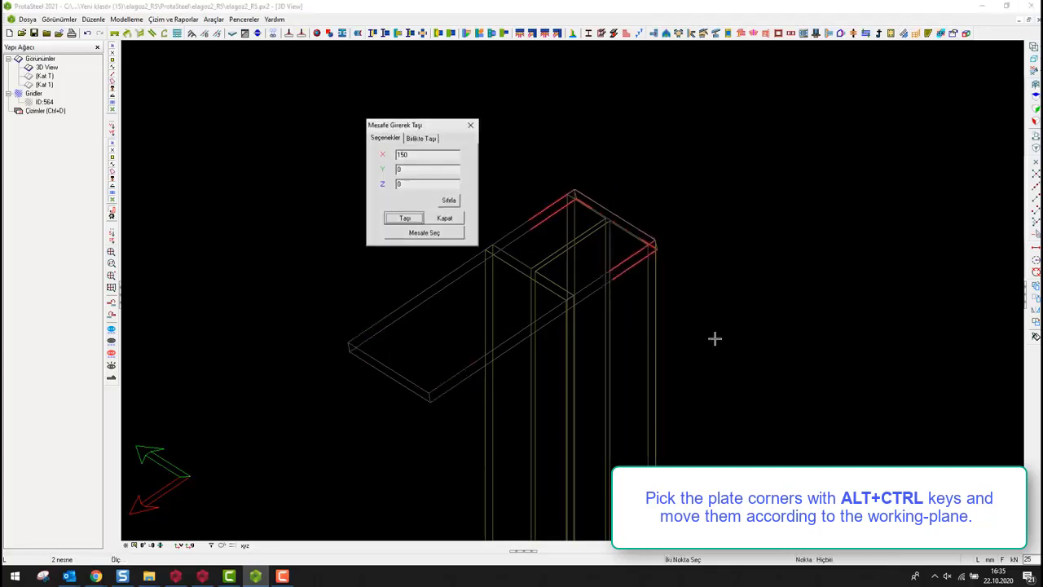
{"action": "left_click_drag", "start_coordinate": [422, 157], "coordinate": [301, 155]}
{"action": "type", "text": "-"}
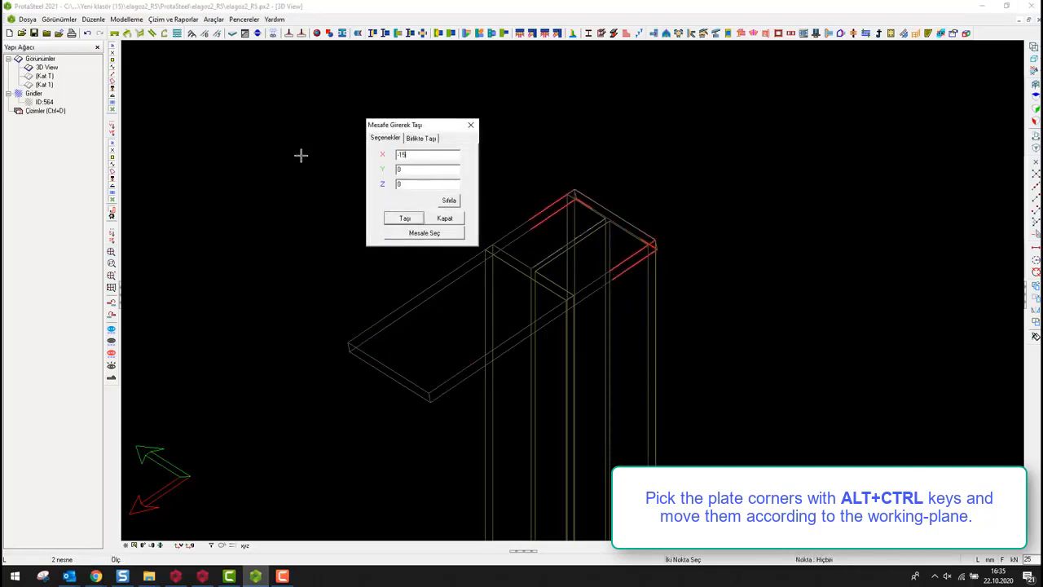
{"action": "left_click", "coordinate": [404, 219]}
{"action": "left_click", "coordinate": [444, 219]}
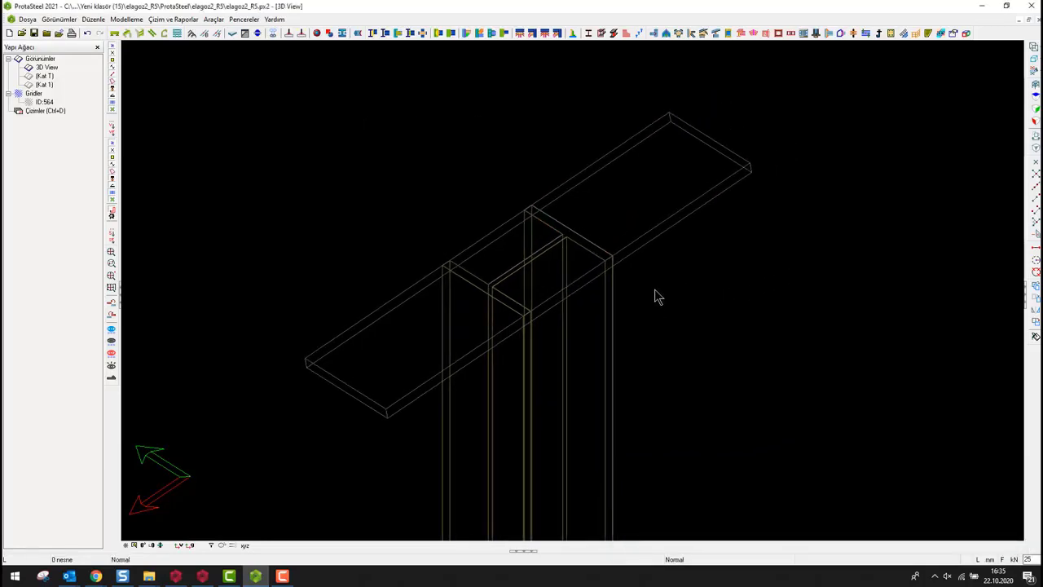
Step: Show all hidden objects again and return the joint to shaded display
{"action": "right_click", "coordinate": [658, 296]}
{"action": "left_click", "coordinate": [691, 350]}
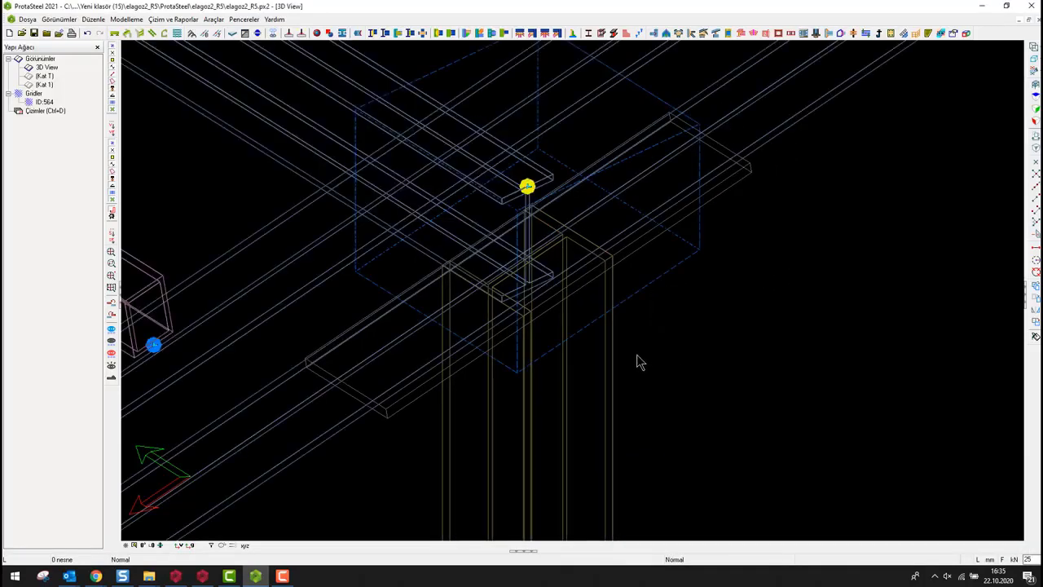
{"action": "scroll", "coordinate": [637, 356], "scroll_direction": "down", "scroll_amount": 1}
{"action": "key", "text": "ctrl+r"}
{"action": "middle_click_drag", "start_coordinate": [637, 356], "coordinate": [630, 328]}
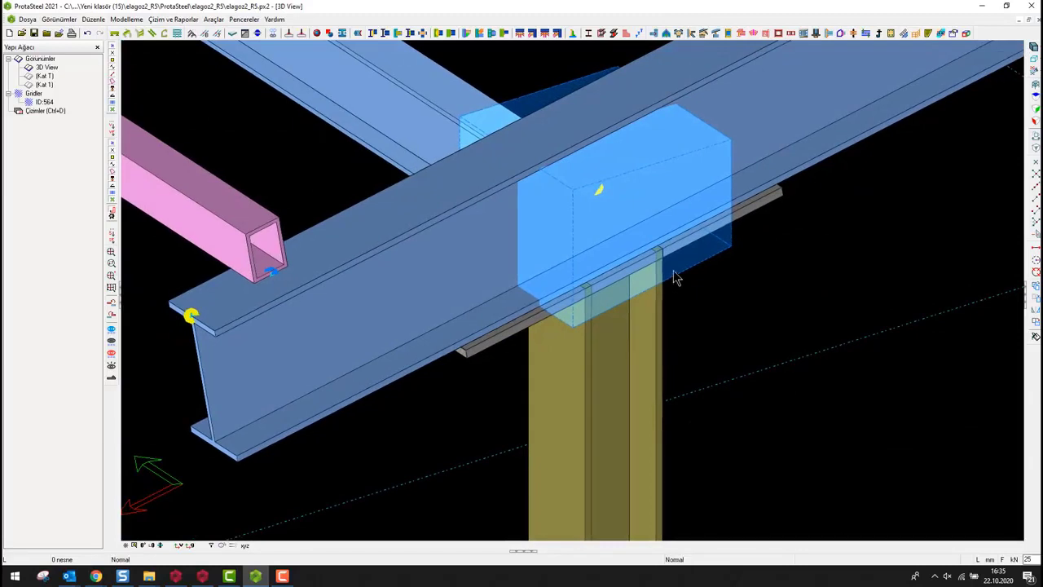
Step: Isolate the cut box at the joint and move its four lower corners by 10 mm in Z
{"action": "right_click", "coordinate": [721, 285]}
{"action": "left_click", "coordinate": [781, 367]}
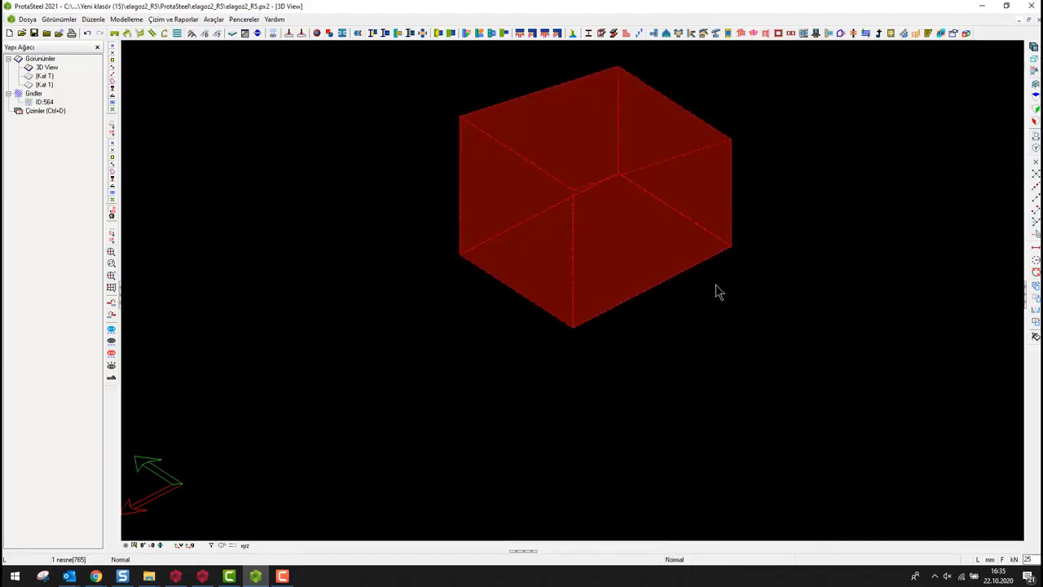
{"action": "left_click", "coordinate": [575, 330]}
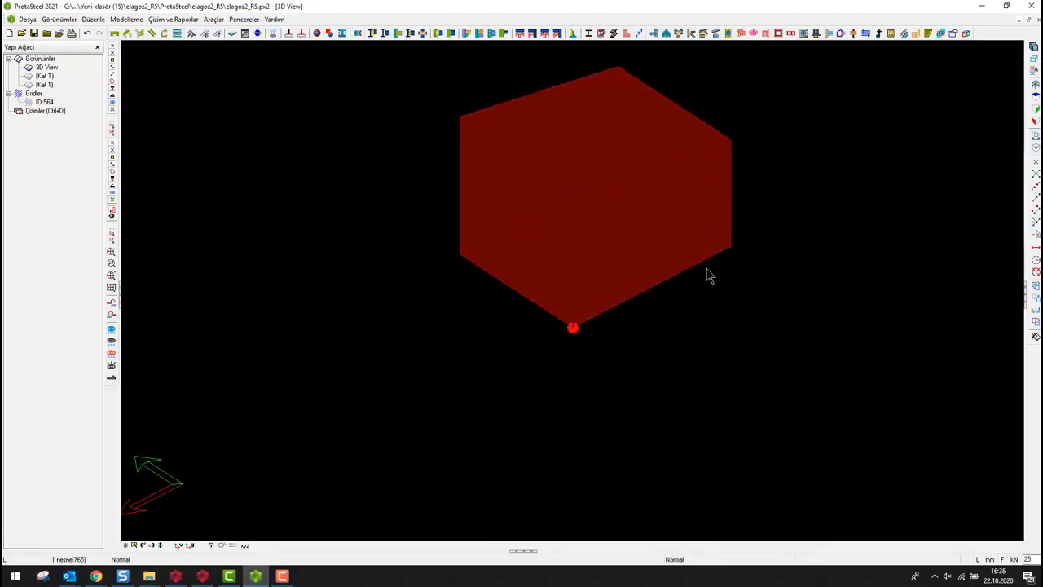
{"action": "left_click", "coordinate": [618, 174]}
{"action": "left_click", "coordinate": [574, 330]}
{"action": "right_click", "coordinate": [628, 352]}
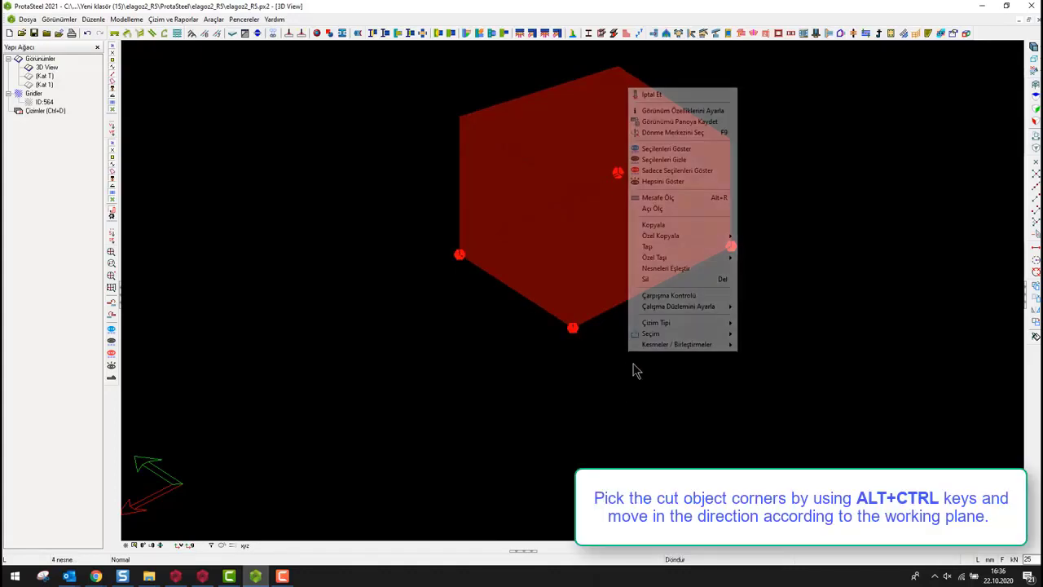
{"action": "mouse_move", "coordinate": [679, 259]}
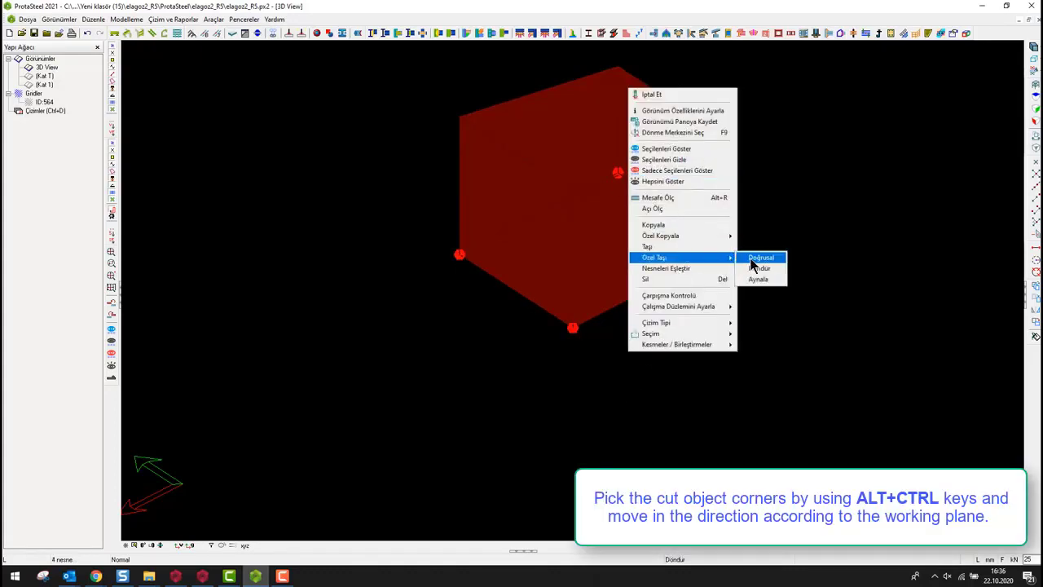
{"action": "left_click", "coordinate": [757, 257]}
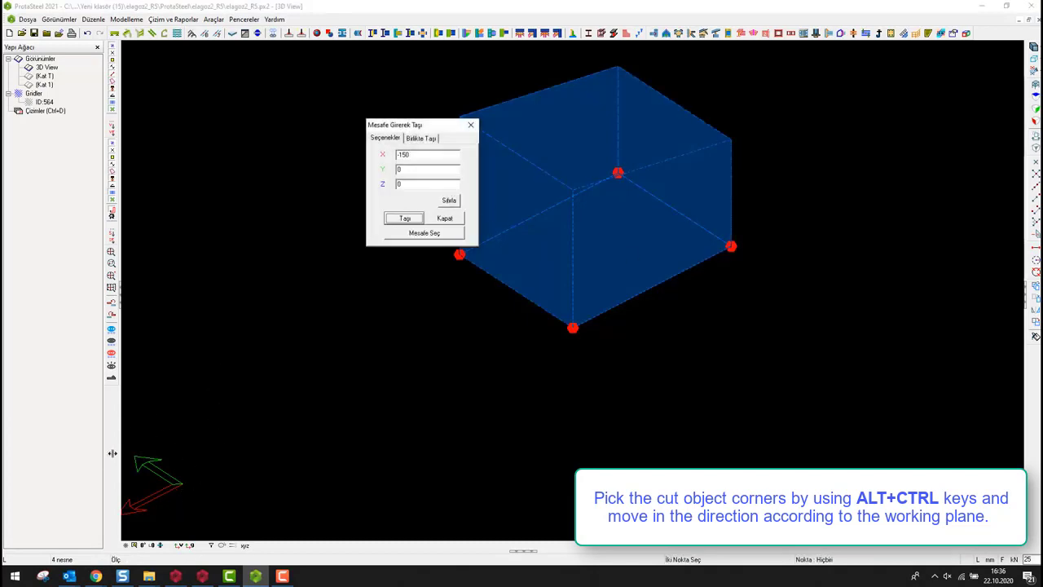
{"action": "left_click", "coordinate": [448, 200]}
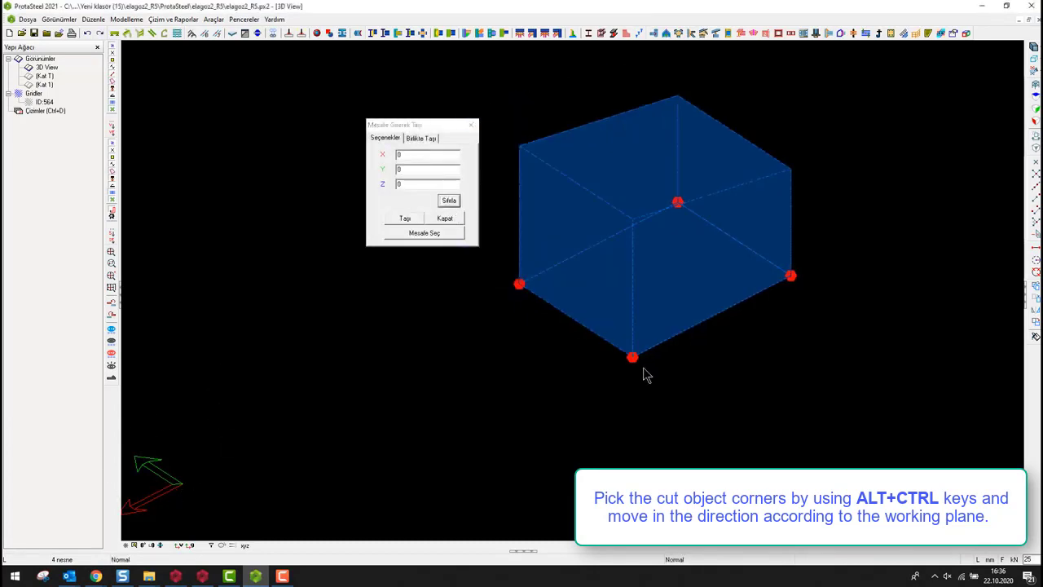
{"action": "double_click", "coordinate": [404, 183]}
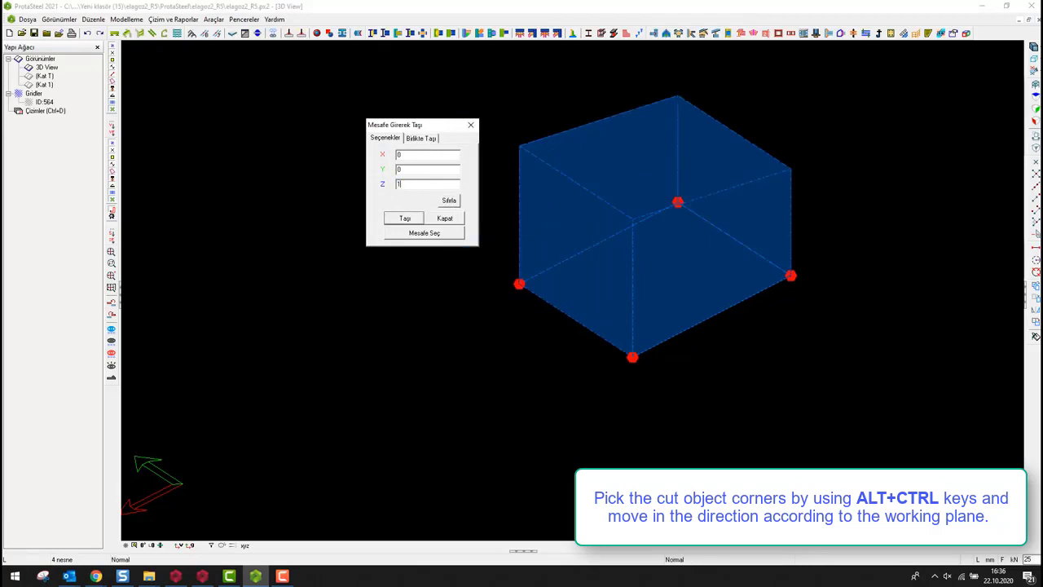
{"action": "left_click", "coordinate": [407, 218]}
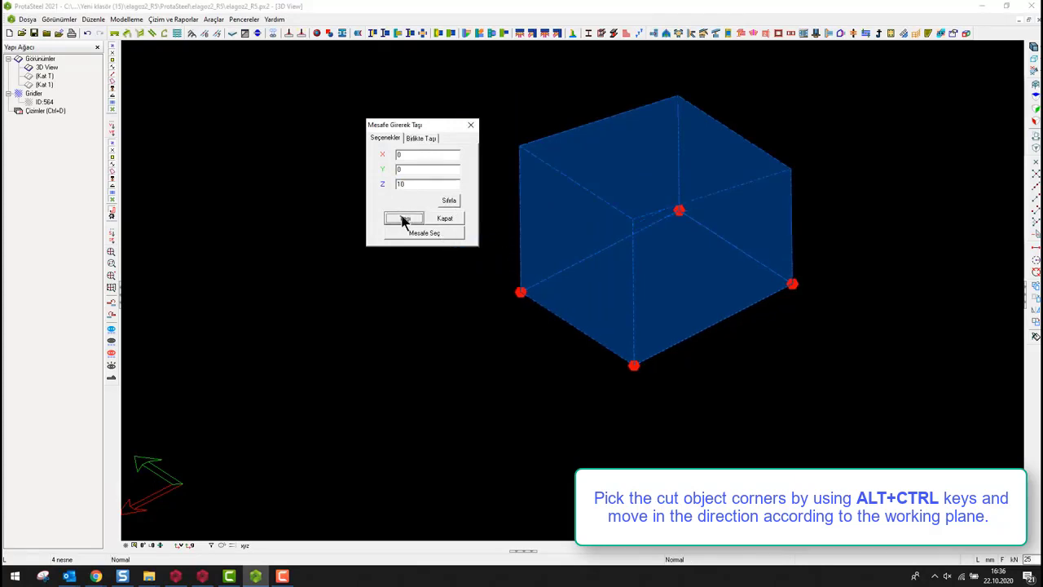
{"action": "left_click", "coordinate": [433, 218]}
Step: Bring back the full model around the resized cut box and select the box at the joint
{"action": "right_click", "coordinate": [422, 294]}
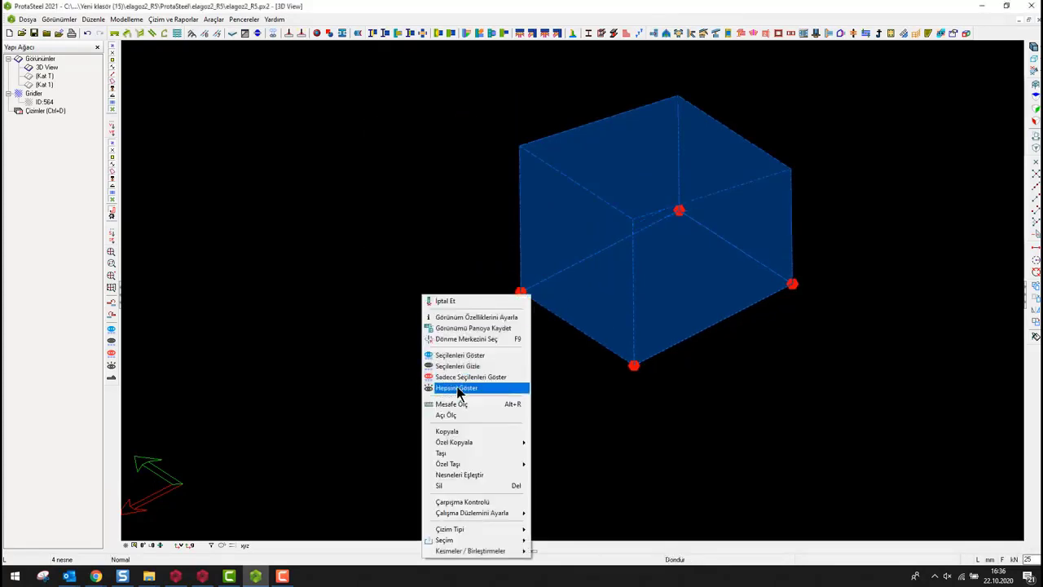
{"action": "left_click", "coordinate": [488, 386]}
{"action": "middle_click_drag", "start_coordinate": [619, 379], "coordinate": [530, 232]}
{"action": "left_click", "coordinate": [551, 311]}
{"action": "middle_click_drag", "start_coordinate": [553, 183], "coordinate": [554, 191], "text": "shift"}
{"action": "scroll", "coordinate": [610, 326], "scroll_direction": "down", "scroll_amount": 3}
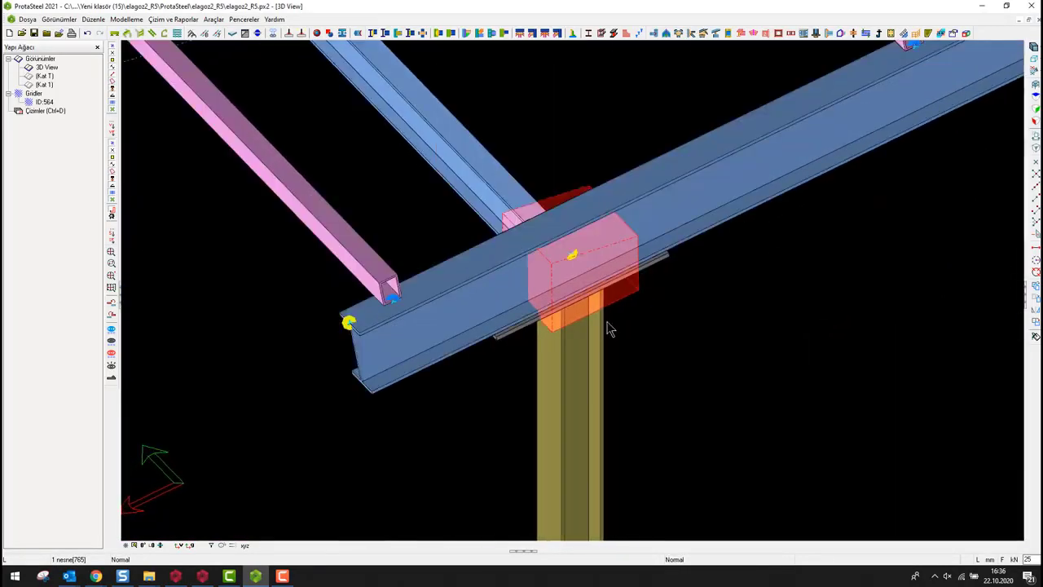
Step: Hide the cut objects around the joint
{"action": "scroll", "coordinate": [647, 331], "scroll_direction": "up", "scroll_amount": 5}
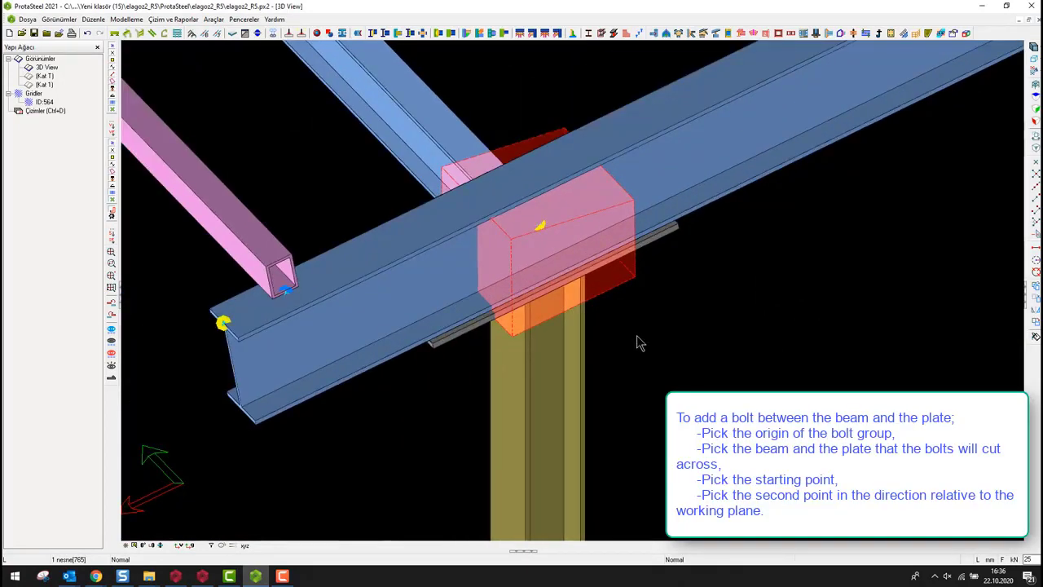
{"action": "middle_click_drag", "start_coordinate": [638, 342], "coordinate": [647, 335], "text": "shift"}
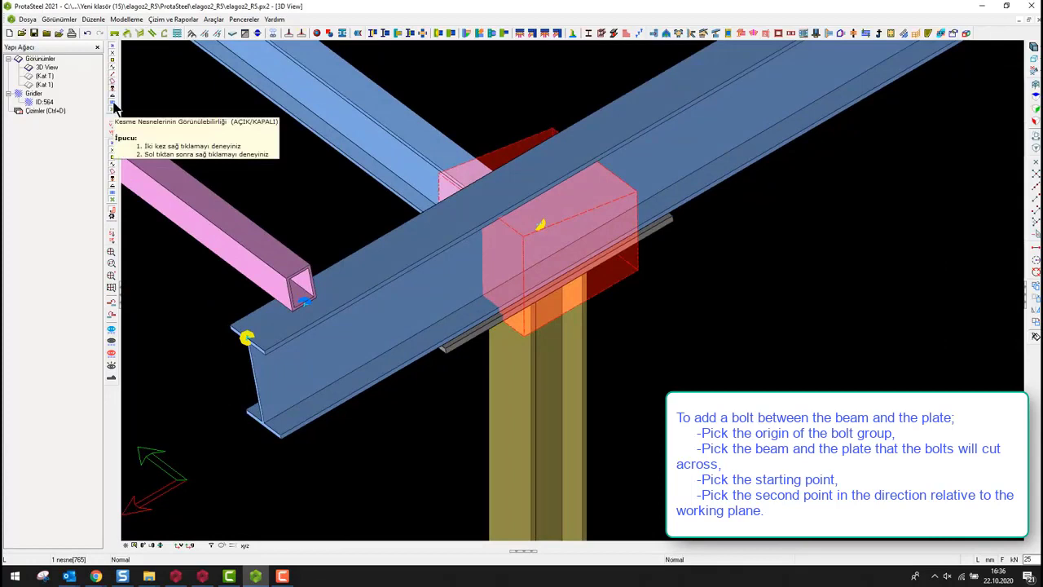
{"action": "left_click", "coordinate": [113, 105]}
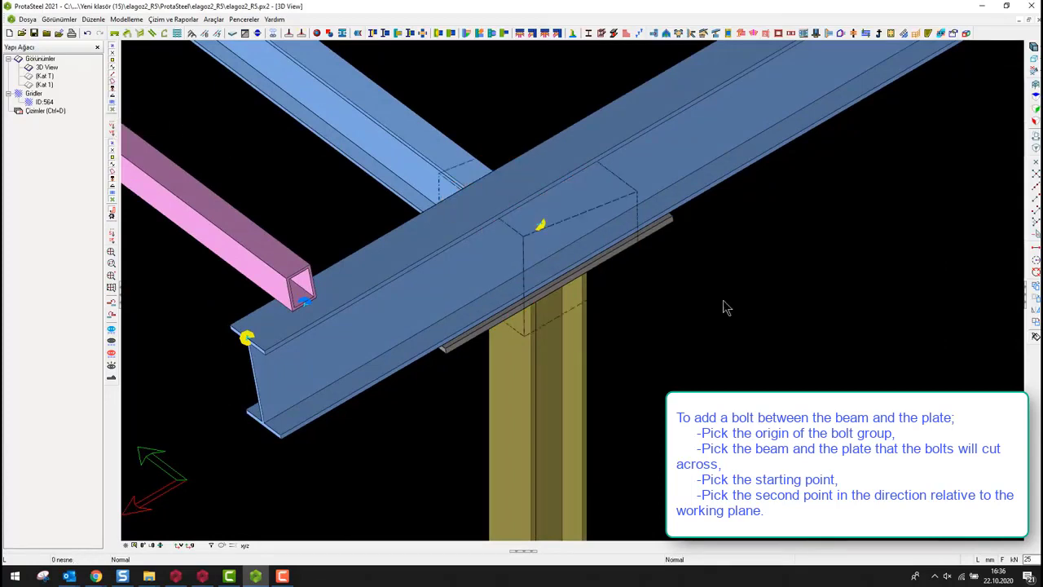
Step: Create a bolt group through the beam and the plate, starting at the plate's near-end corner and directed towards its far-end corner
{"action": "left_click", "coordinate": [274, 34]}
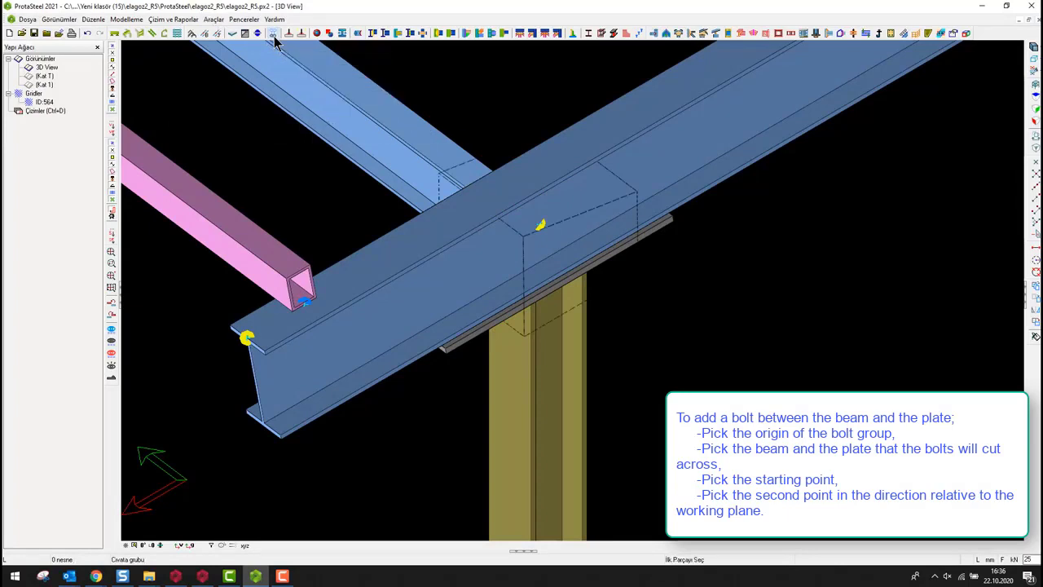
{"action": "left_click", "coordinate": [465, 348]}
{"action": "left_click", "coordinate": [436, 351]}
{"action": "right_click", "coordinate": [465, 373]}
{"action": "scroll", "coordinate": [451, 343], "scroll_direction": "up", "scroll_amount": 3}
{"action": "left_click", "coordinate": [439, 353]}
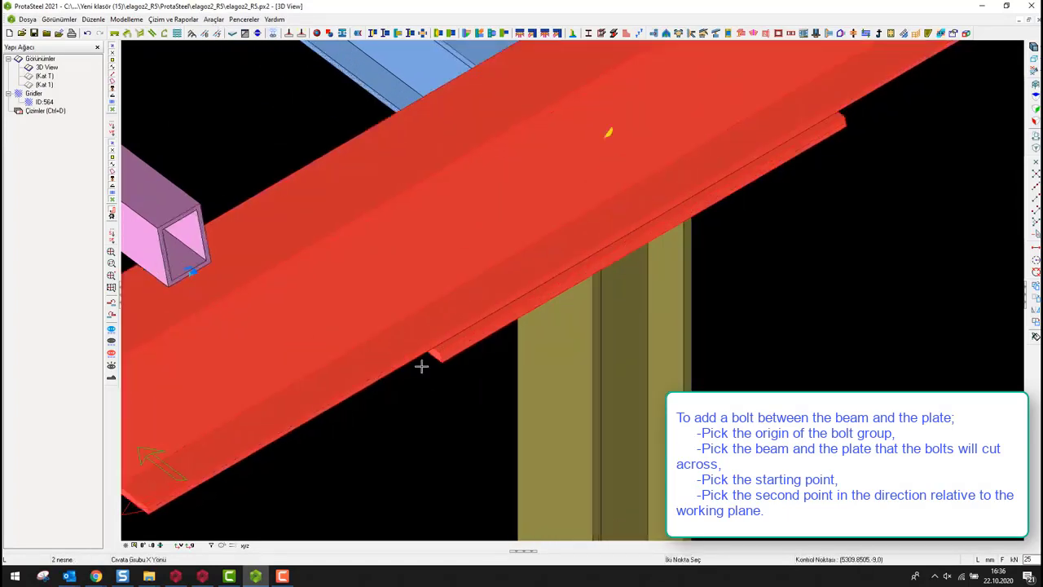
{"action": "left_click", "coordinate": [844, 122]}
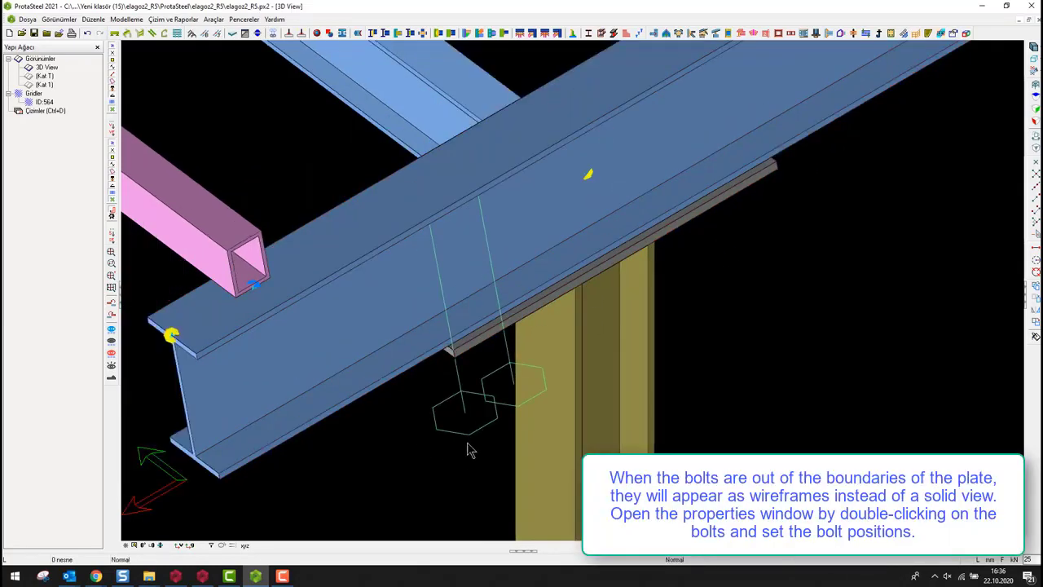
Step: Set the diameter of the new bolt group to 16 mm
{"action": "double_click", "coordinate": [481, 398]}
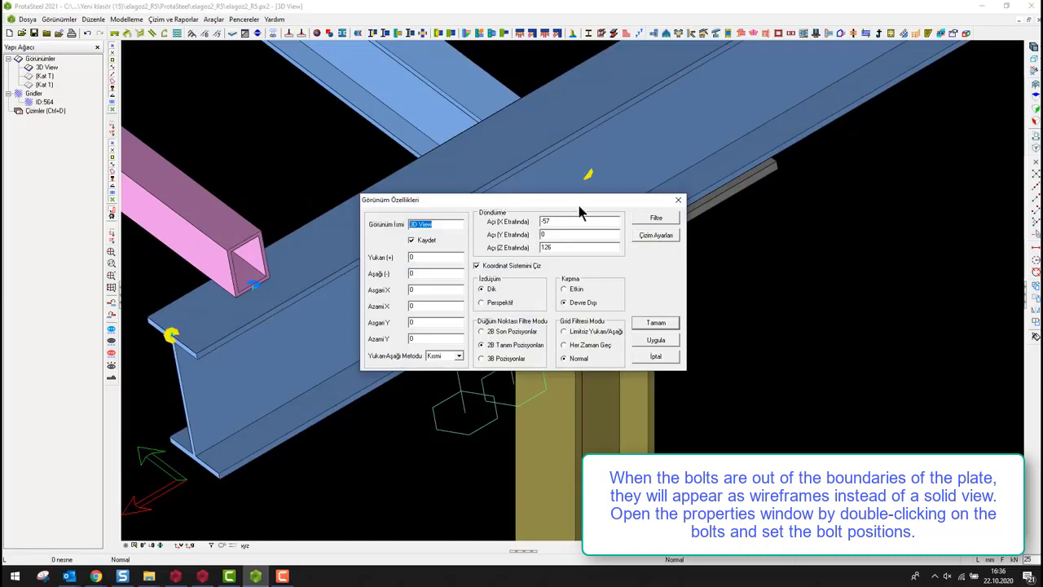
{"action": "key", "text": "Escape"}
{"action": "double_click", "coordinate": [494, 404]}
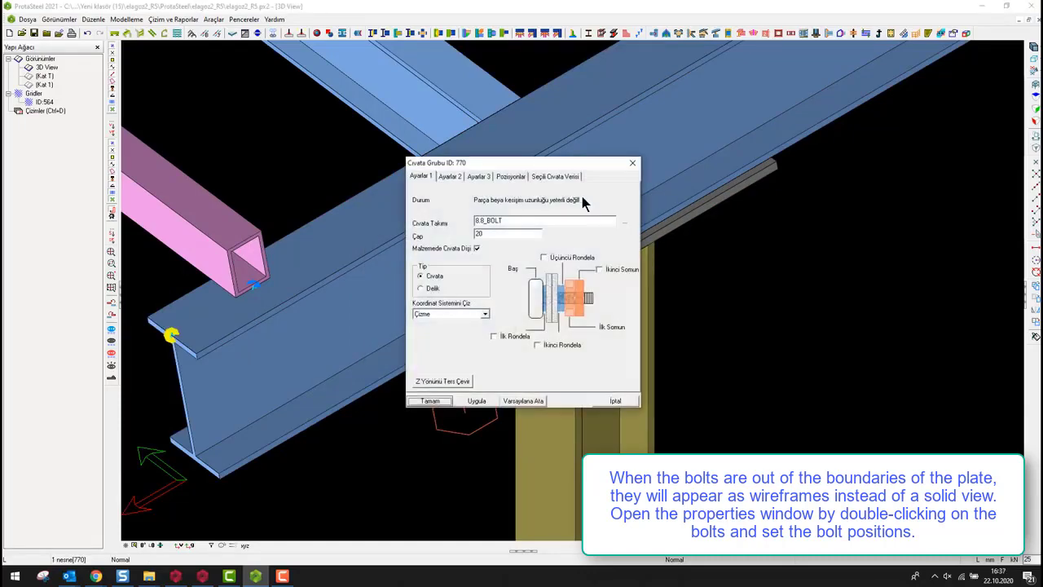
{"action": "left_click_drag", "start_coordinate": [585, 167], "coordinate": [915, 234]}
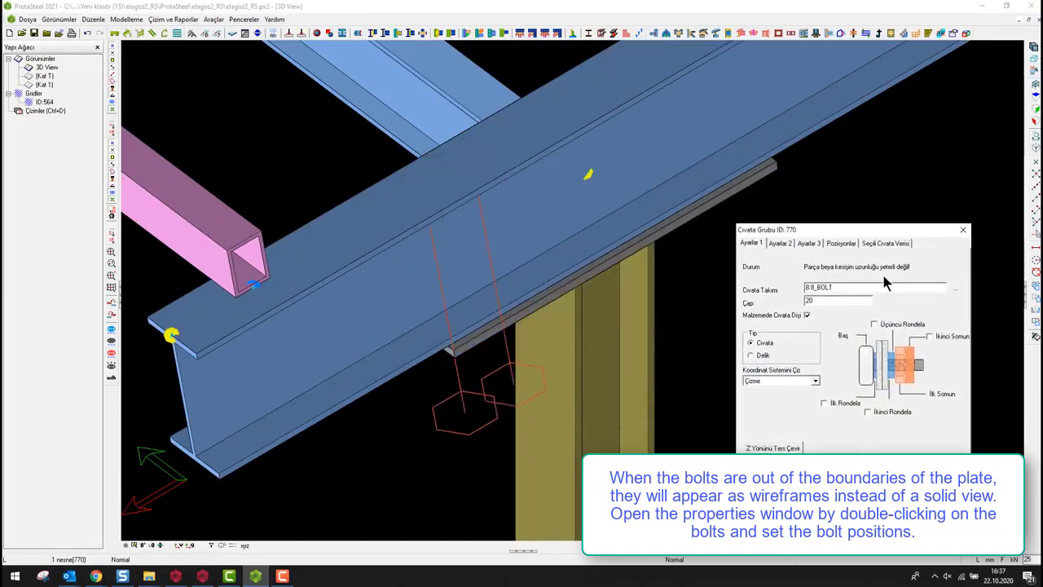
{"action": "left_click", "coordinate": [840, 243]}
{"action": "left_click", "coordinate": [752, 243]}
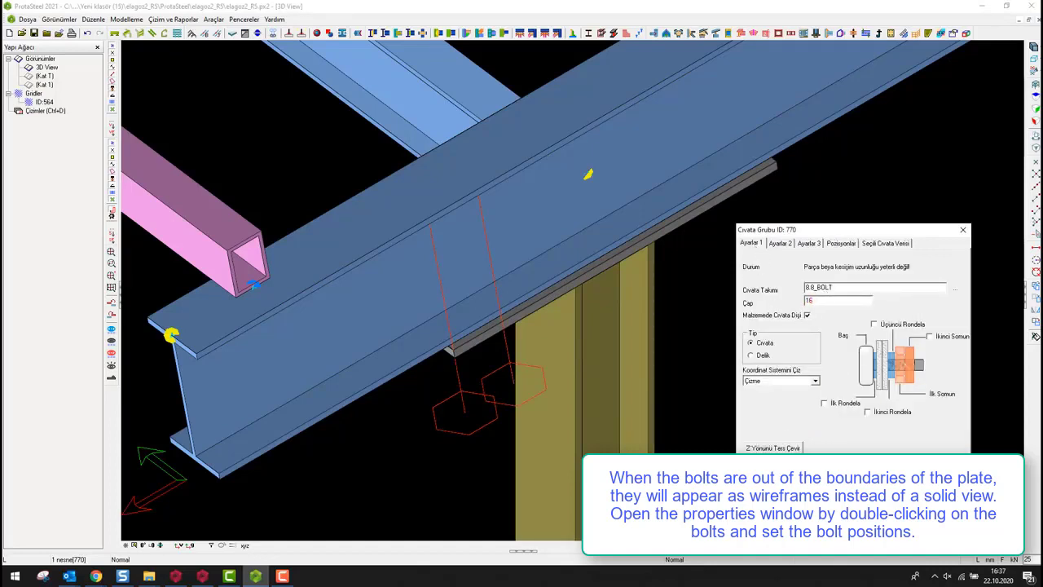
{"action": "left_click", "coordinate": [843, 244]}
{"action": "left_click", "coordinate": [783, 281]}
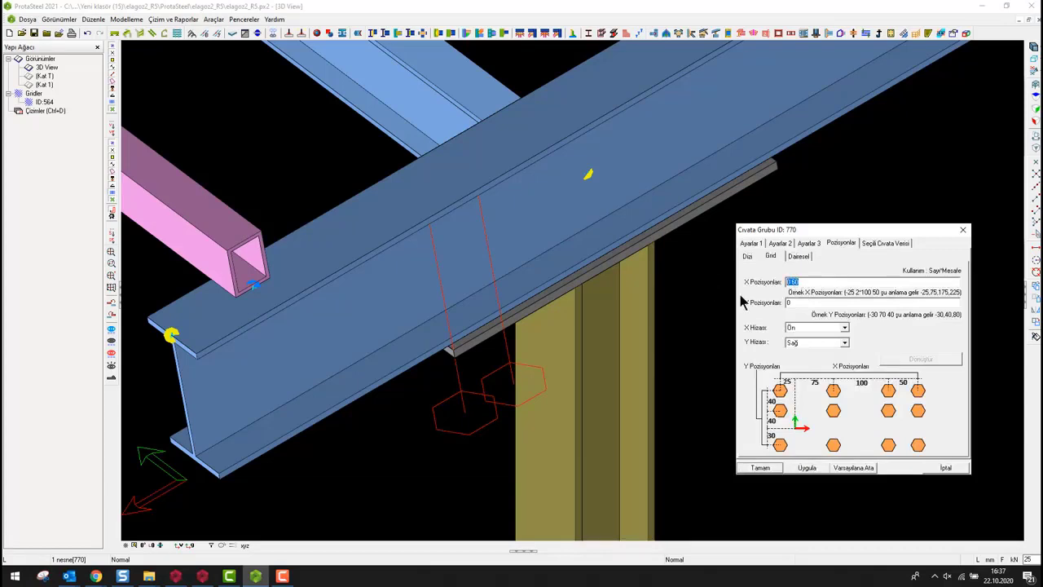
{"action": "type", "text": "60 60 60 60 6 -30"}
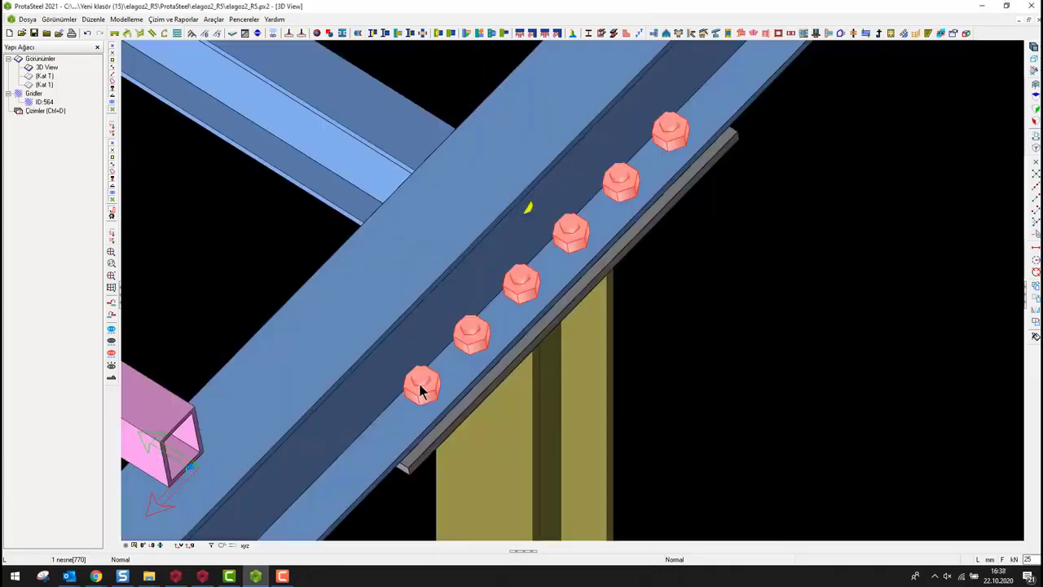
Step: Change the bolt group's Y positions to -30 -45 and apply them
{"action": "double_click", "coordinate": [418, 386]}
{"action": "left_click", "coordinate": [515, 176]}
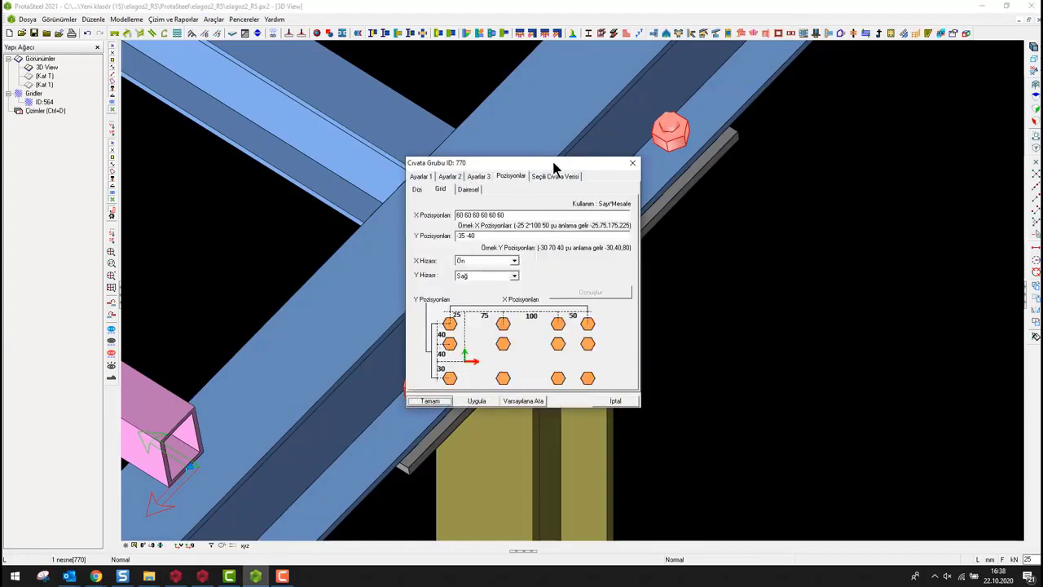
{"action": "left_click_drag", "start_coordinate": [553, 163], "coordinate": [807, 150]}
{"action": "left_click", "coordinate": [718, 224]}
{"action": "key", "text": "BackSpace"}
{"action": "type", "text": "0 -4"}
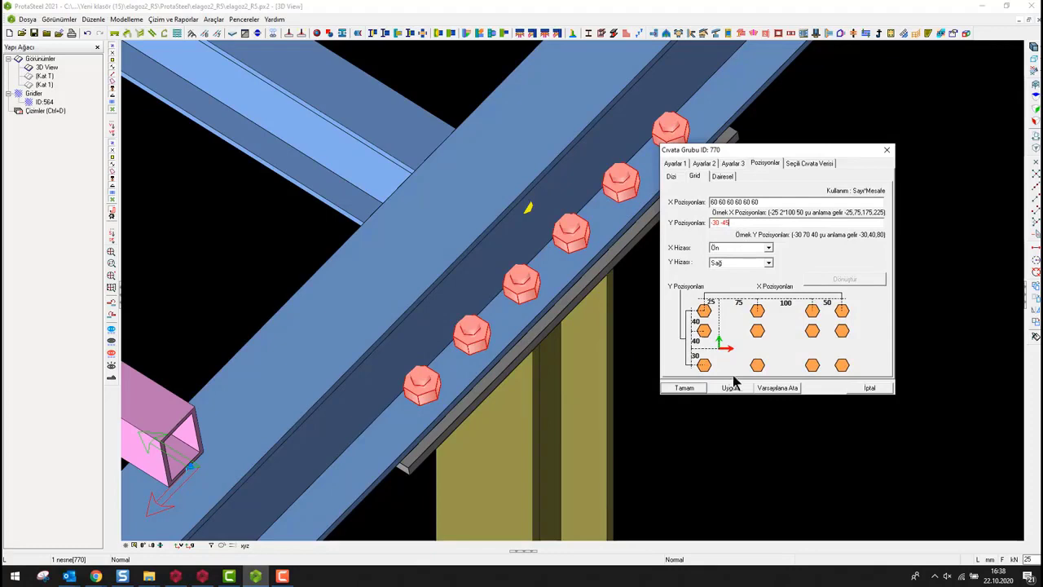
{"action": "left_click", "coordinate": [730, 387]}
{"action": "left_click", "coordinate": [688, 387]}
{"action": "middle_click_drag", "start_coordinate": [582, 424], "coordinate": [621, 298]}
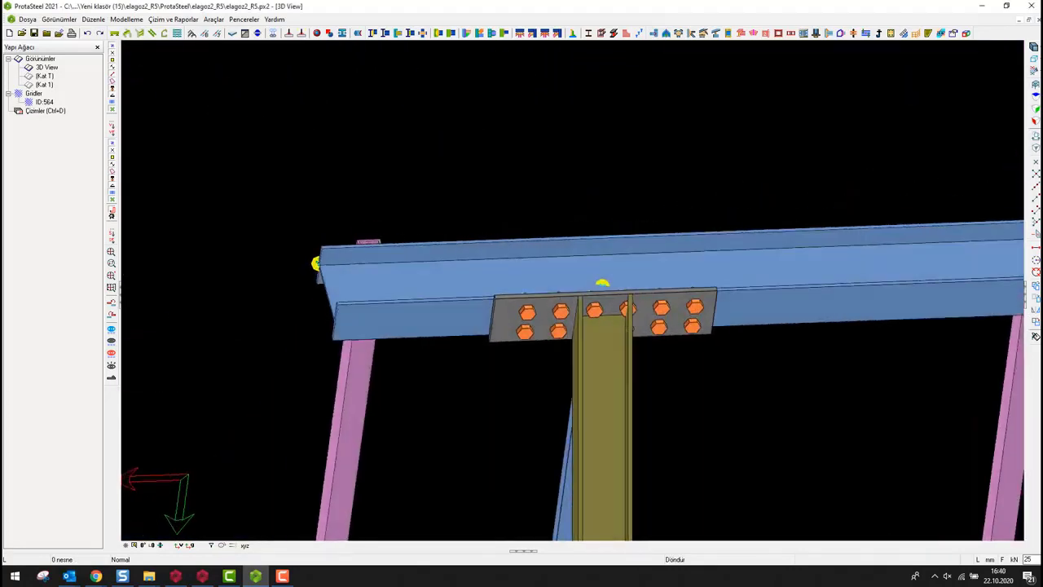
{"action": "scroll", "coordinate": [622, 299], "scroll_direction": "up", "scroll_amount": 4}
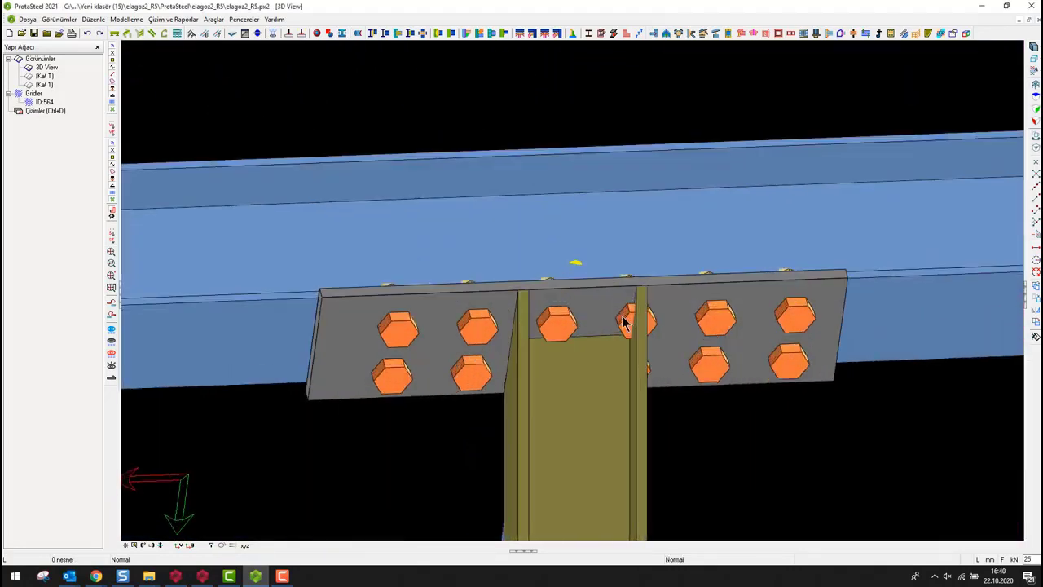
{"action": "double_click", "coordinate": [627, 326]}
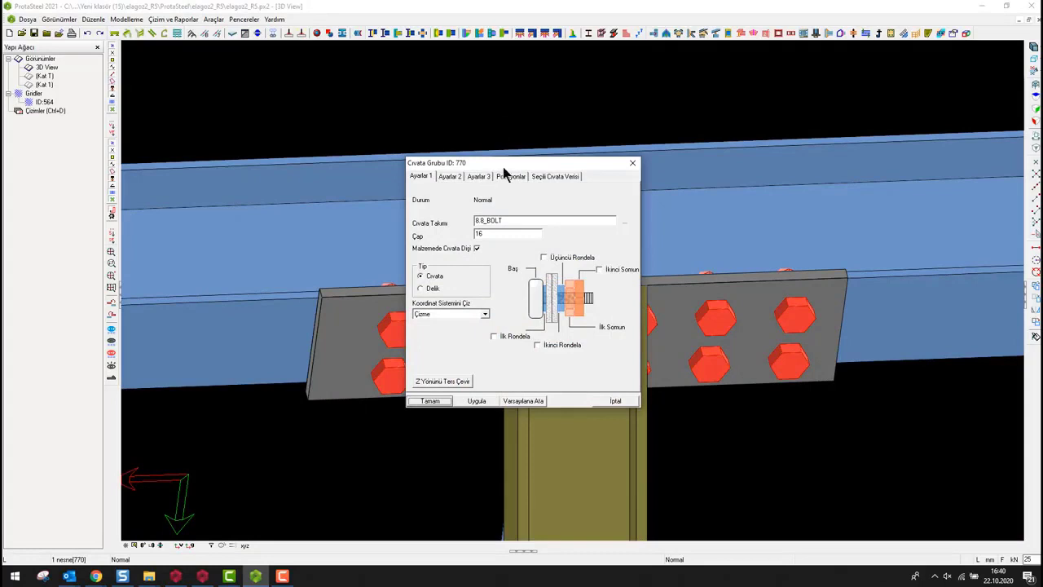
{"action": "left_click_drag", "start_coordinate": [504, 165], "coordinate": [461, 51]}
{"action": "left_click", "coordinate": [467, 61]}
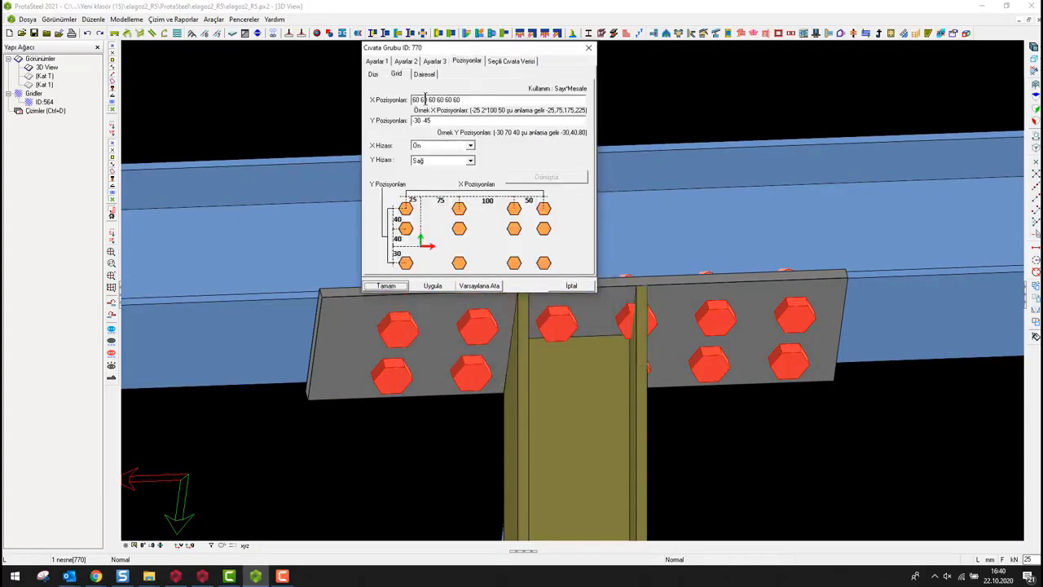
{"action": "left_click_drag", "start_coordinate": [429, 98], "coordinate": [453, 99]}
{"action": "key", "text": "BackSpace"}
{"action": "type", "text": "120"}
{"action": "left_click", "coordinate": [433, 285]}
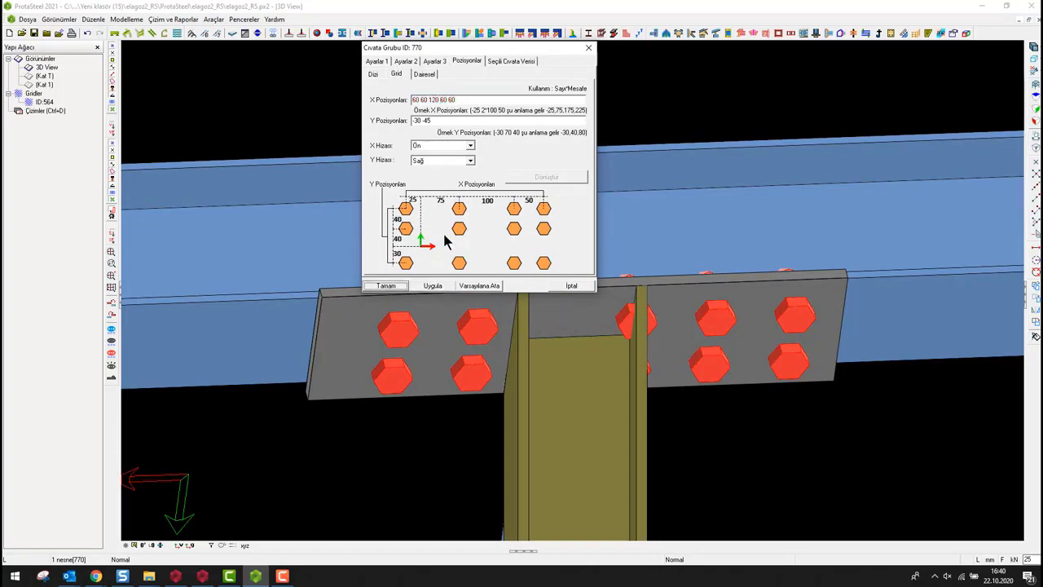
{"action": "left_click_drag", "start_coordinate": [439, 98], "coordinate": [421, 98]}
{"action": "key", "text": "BackSpace"}
{"action": "key", "text": "BackSpace"}
{"action": "type", "text": "80"}
{"action": "left_click", "coordinate": [432, 285]}
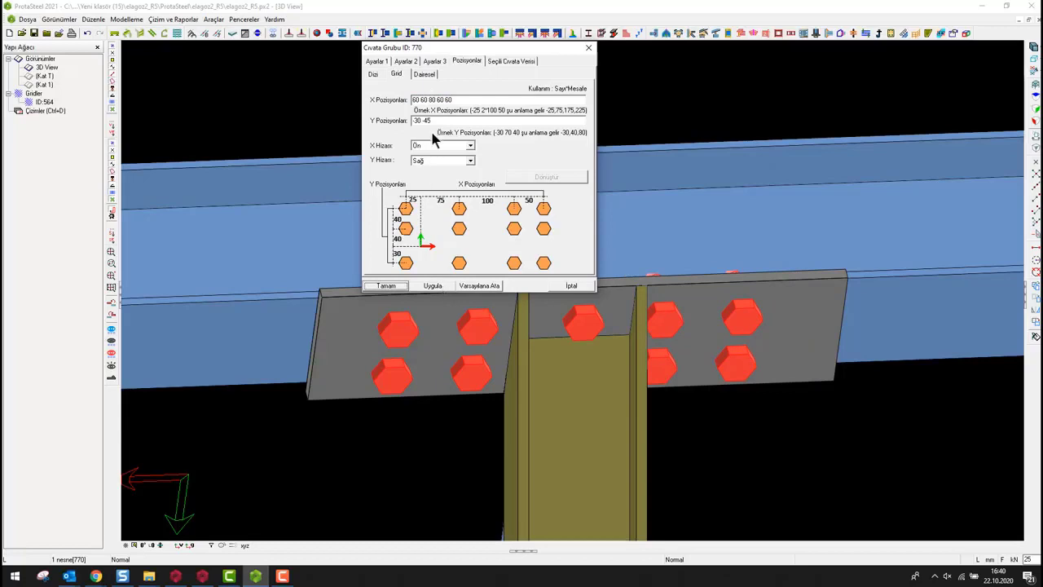
{"action": "left_click_drag", "start_coordinate": [437, 99], "coordinate": [474, 99]}
{"action": "type", "text": "80"}
{"action": "left_click", "coordinate": [431, 285]}
{"action": "left_click", "coordinate": [457, 100]}
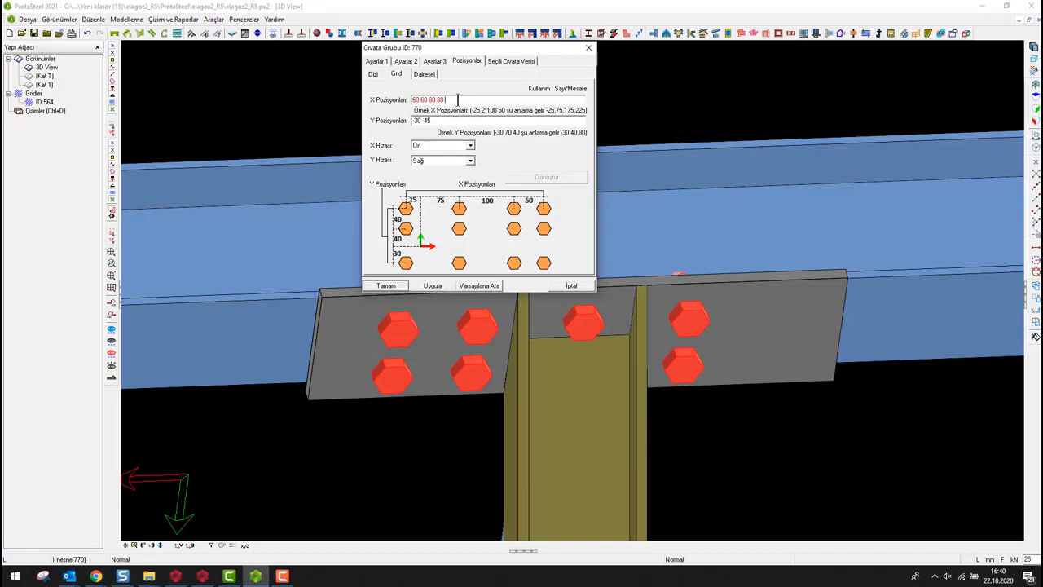
{"action": "left_click", "coordinate": [438, 286]}
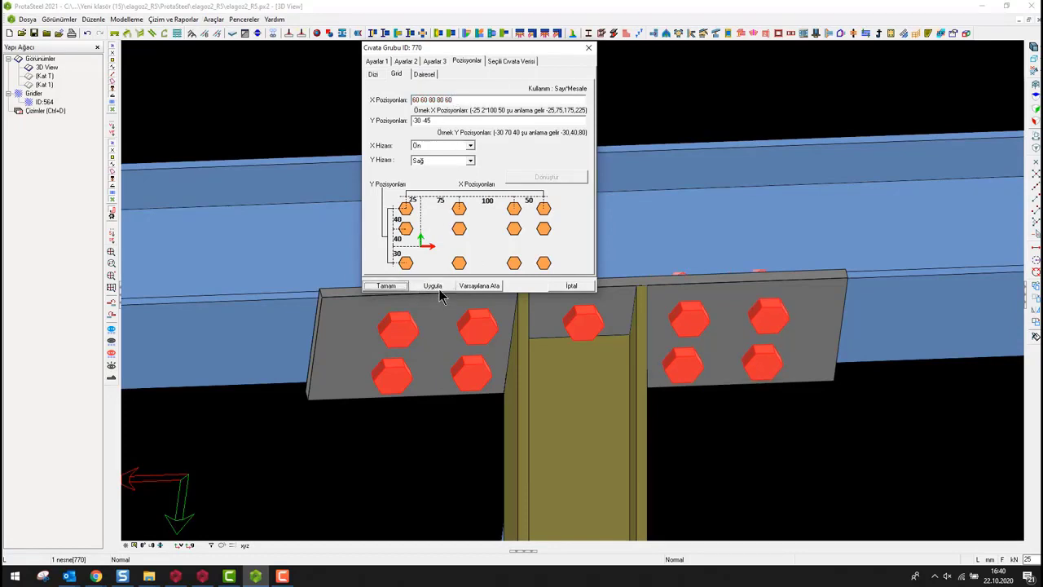
{"action": "left_click", "coordinate": [386, 285]}
Step: Create a weld between the column top and the underside of the plate, and select that weld
{"action": "scroll", "coordinate": [516, 294], "scroll_direction": "up", "scroll_amount": 3}
{"action": "left_click", "coordinate": [525, 269]}
{"action": "middle_click_drag", "start_coordinate": [527, 317], "coordinate": [510, 331]}
{"action": "key", "text": "Escape"}
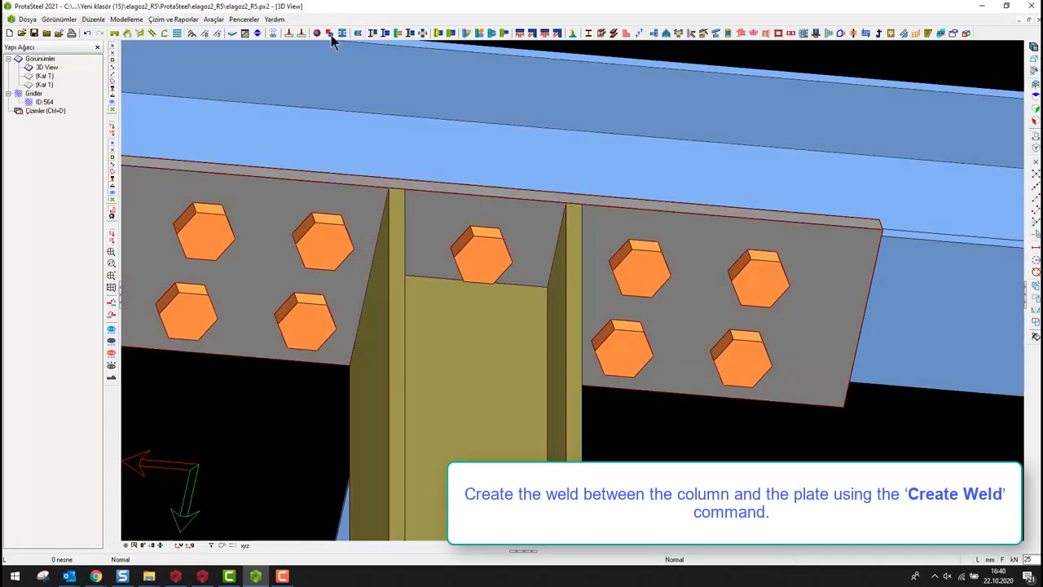
{"action": "left_click", "coordinate": [289, 33]}
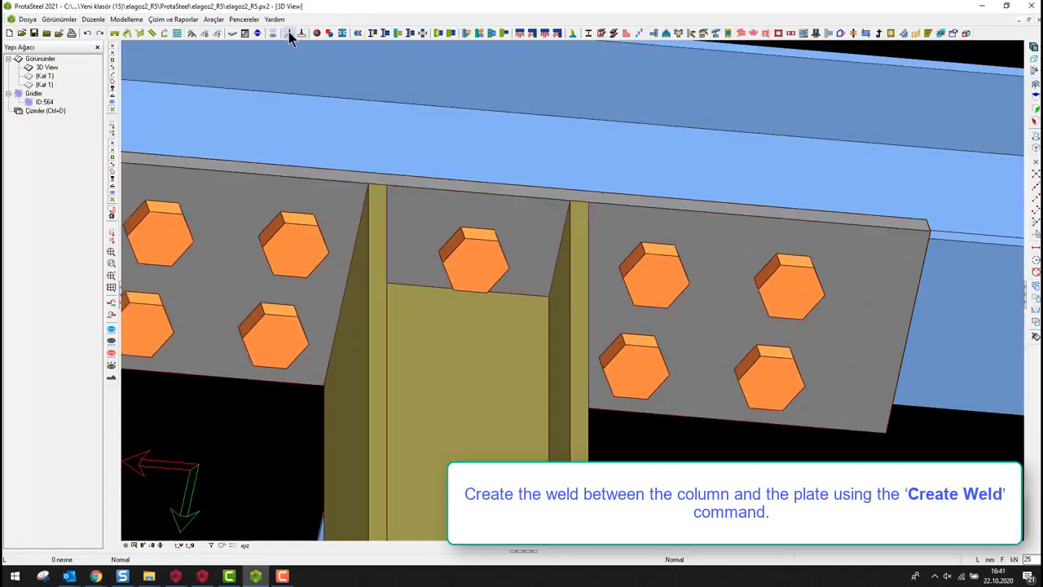
{"action": "left_click", "coordinate": [525, 294]}
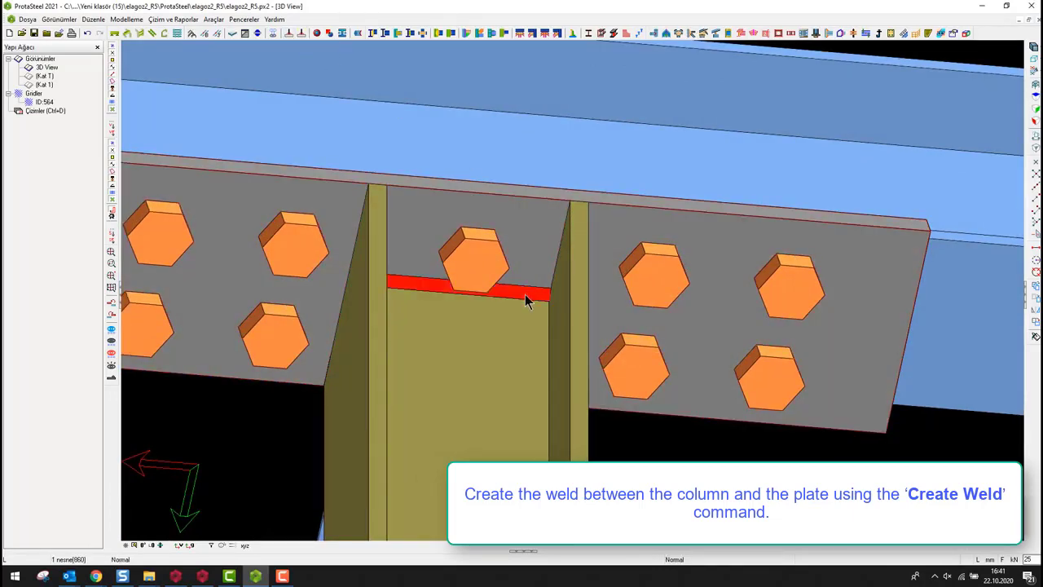
Step: Change the weld type to all around (Çepeçevre) so it follows the column's whole profile
{"action": "left_click_drag", "start_coordinate": [500, 60], "coordinate": [804, 67]}
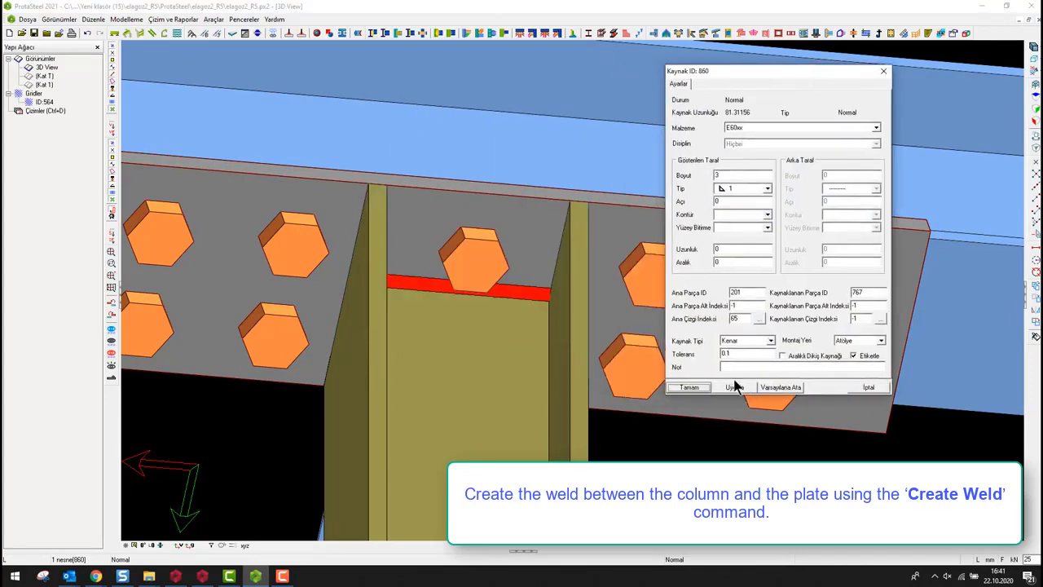
{"action": "left_click", "coordinate": [743, 342]}
{"action": "left_click", "coordinate": [737, 388]}
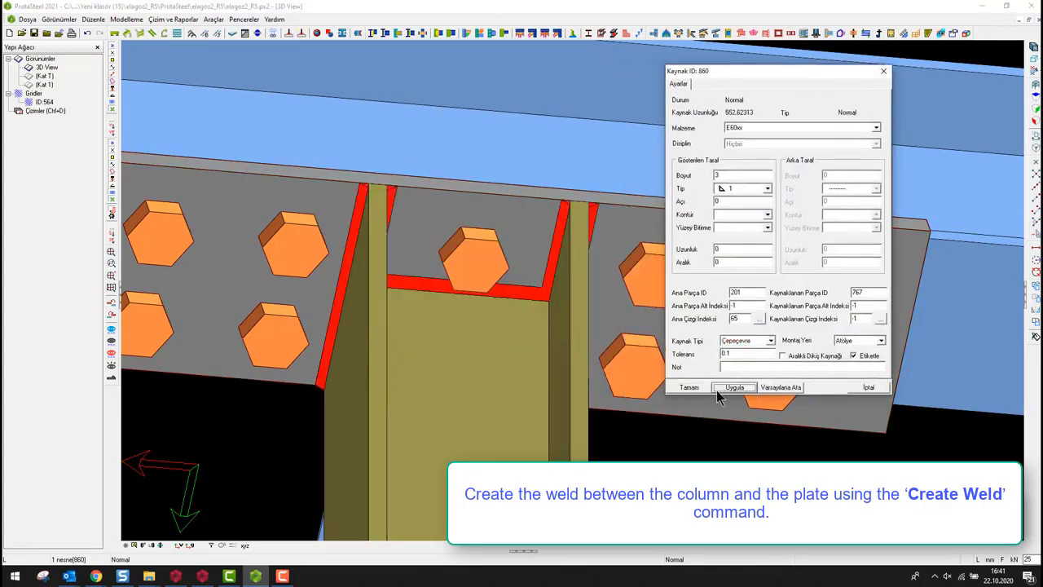
{"action": "left_click", "coordinate": [690, 388]}
Step: Select the column's whole assembly and the beam above it to check which parts belong together
{"action": "scroll", "coordinate": [613, 422], "scroll_direction": "down", "scroll_amount": 2}
{"action": "middle_click_drag", "start_coordinate": [610, 422], "coordinate": [612, 457]}
{"action": "mouse_move", "coordinate": [491, 235]}
{"action": "middle_mouse_down"}
{"action": "mouse_move", "coordinate": [494, 205]}
{"action": "mouse_move", "coordinate": [493, 219]}
{"action": "middle_mouse_up"}
{"action": "left_click", "coordinate": [544, 446]}
{"action": "scroll", "coordinate": [560, 424], "scroll_direction": "down", "scroll_amount": 5}
{"action": "middle_click_drag", "start_coordinate": [560, 425], "coordinate": [641, 299]}
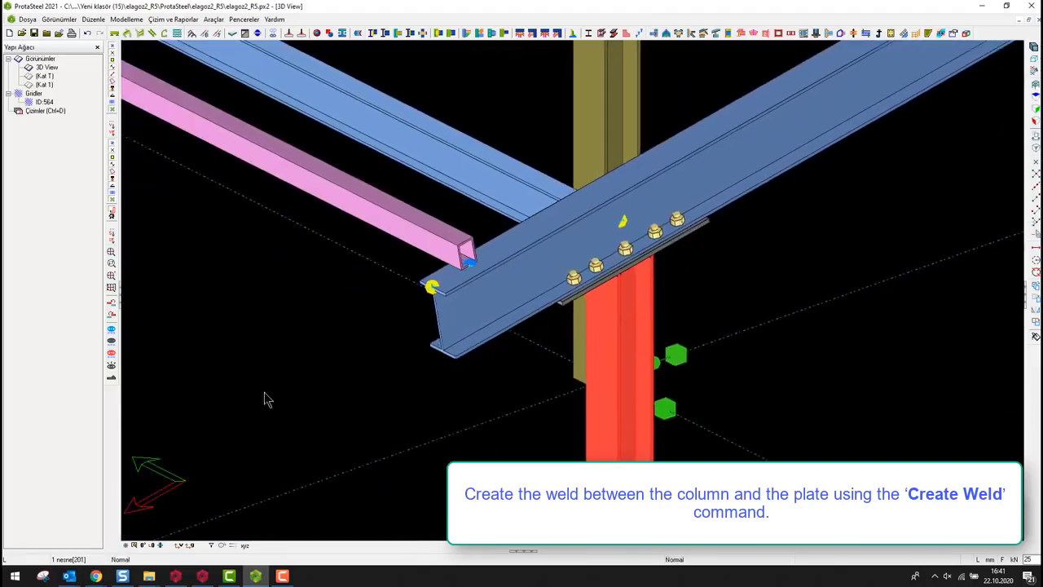
{"action": "left_click", "coordinate": [109, 379]}
{"action": "mouse_move", "coordinate": [737, 355]}
{"action": "middle_mouse_down"}
{"action": "mouse_move", "coordinate": [676, 338]}
{"action": "mouse_move", "coordinate": [672, 285]}
{"action": "mouse_move", "coordinate": [733, 354]}
{"action": "mouse_move", "coordinate": [726, 346]}
{"action": "middle_mouse_up"}
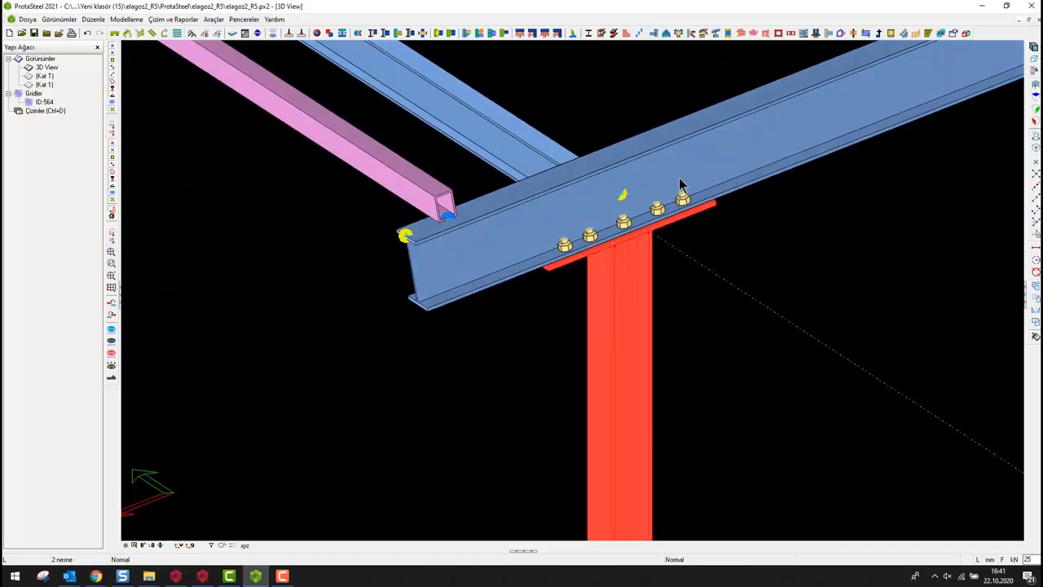
{"action": "left_click", "coordinate": [678, 177]}
{"action": "middle_click_drag", "start_coordinate": [818, 346], "coordinate": [774, 401]}
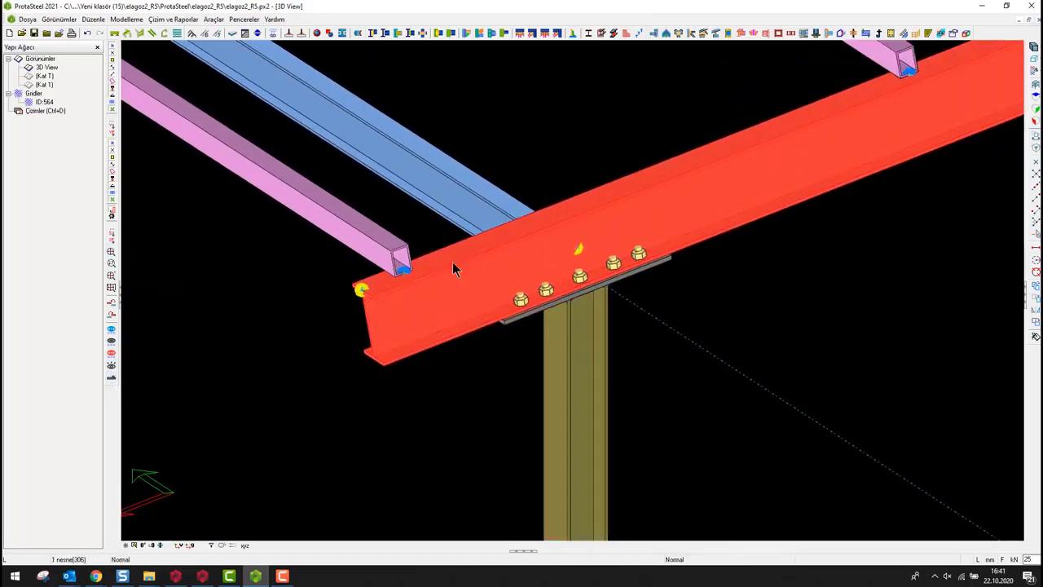
{"action": "left_click", "coordinate": [563, 99]}
Step: Set the working plane to global
{"action": "left_click", "coordinate": [579, 249]}
{"action": "middle_click_drag", "start_coordinate": [580, 250], "coordinate": [720, 273]}
{"action": "middle_click_drag", "start_coordinate": [611, 277], "coordinate": [621, 285]}
{"action": "middle_click_drag", "start_coordinate": [228, 525], "coordinate": [191, 472]}
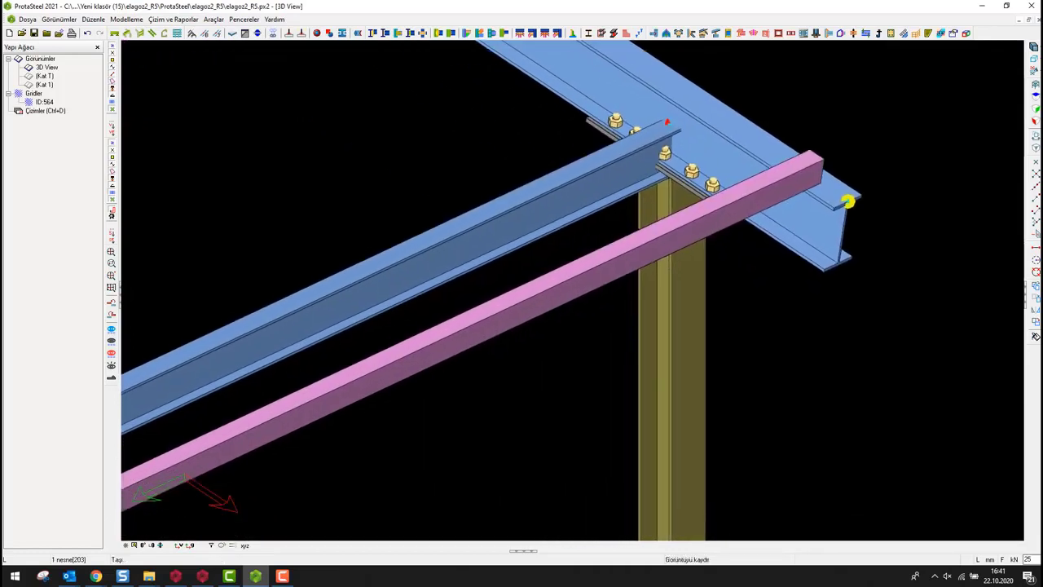
{"action": "right_click", "coordinate": [410, 423]}
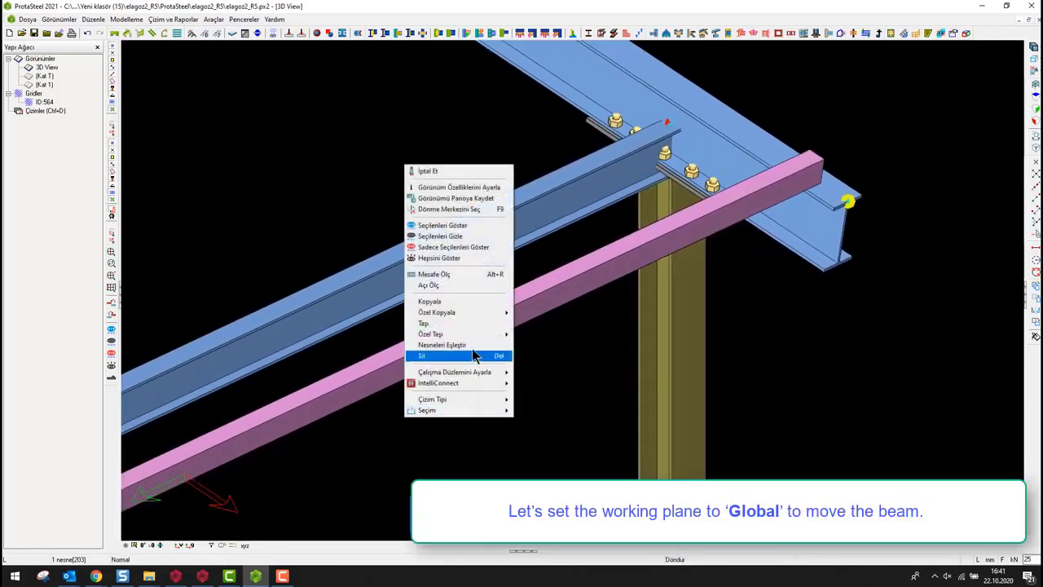
{"action": "mouse_move", "coordinate": [464, 372]}
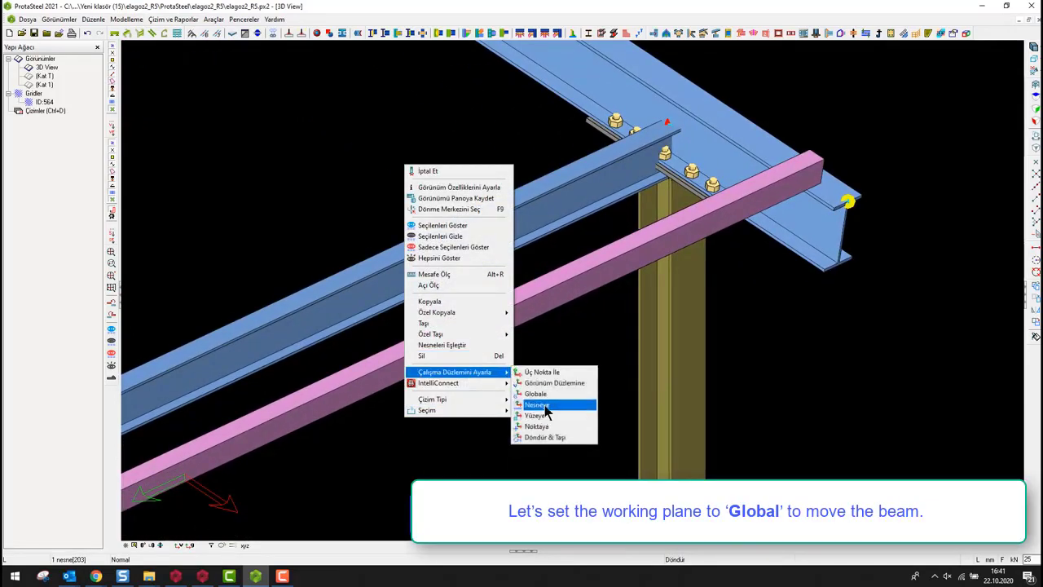
{"action": "left_click", "coordinate": [541, 394]}
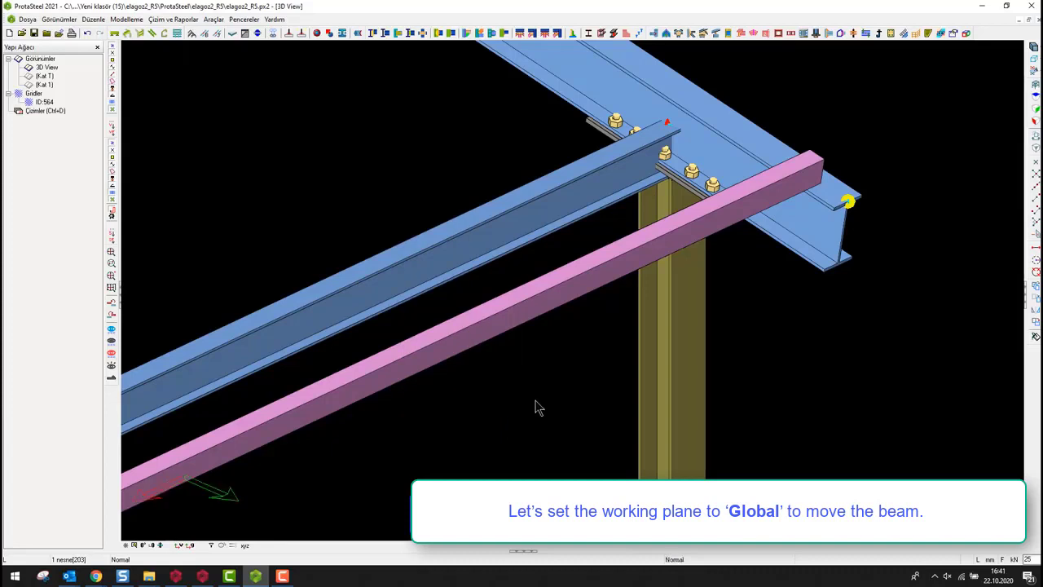
Step: Move the secondary beam linearly by X 0, Y 0 and Z -100 so it sits below the top plate
{"action": "left_click", "coordinate": [459, 301]}
{"action": "right_click", "coordinate": [434, 320]}
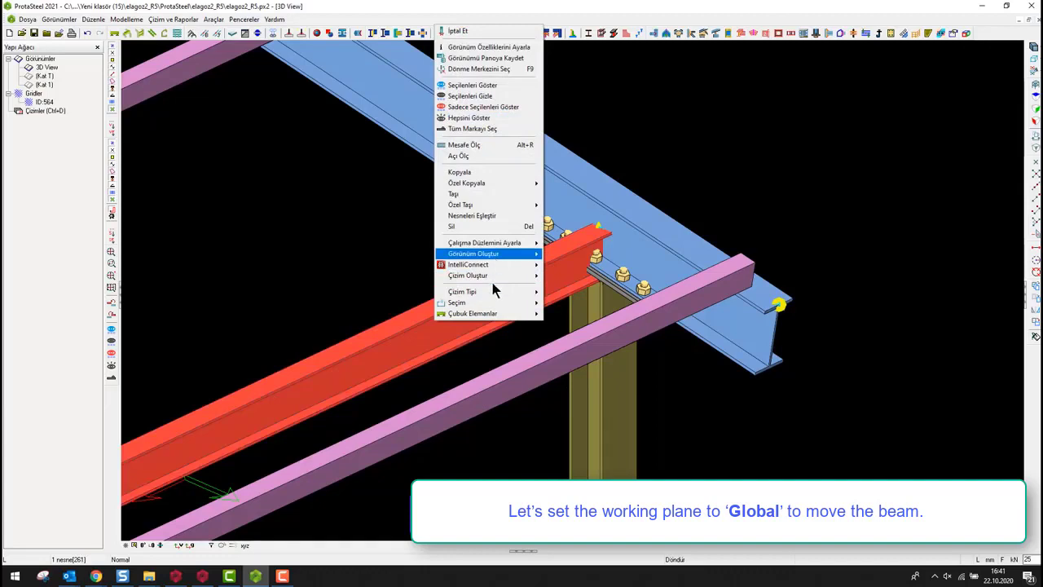
{"action": "mouse_move", "coordinate": [481, 204]}
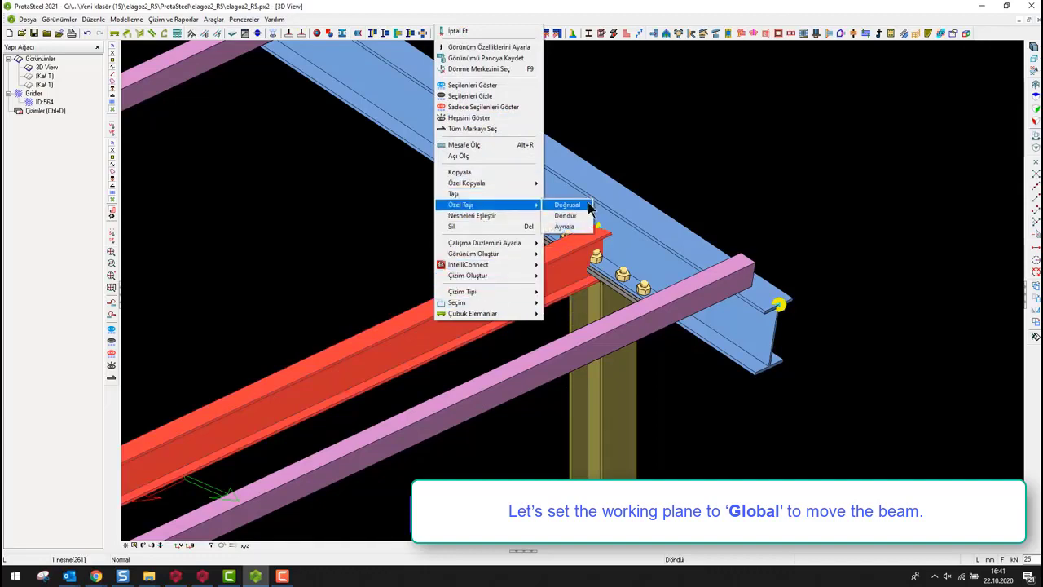
{"action": "left_click", "coordinate": [571, 203]}
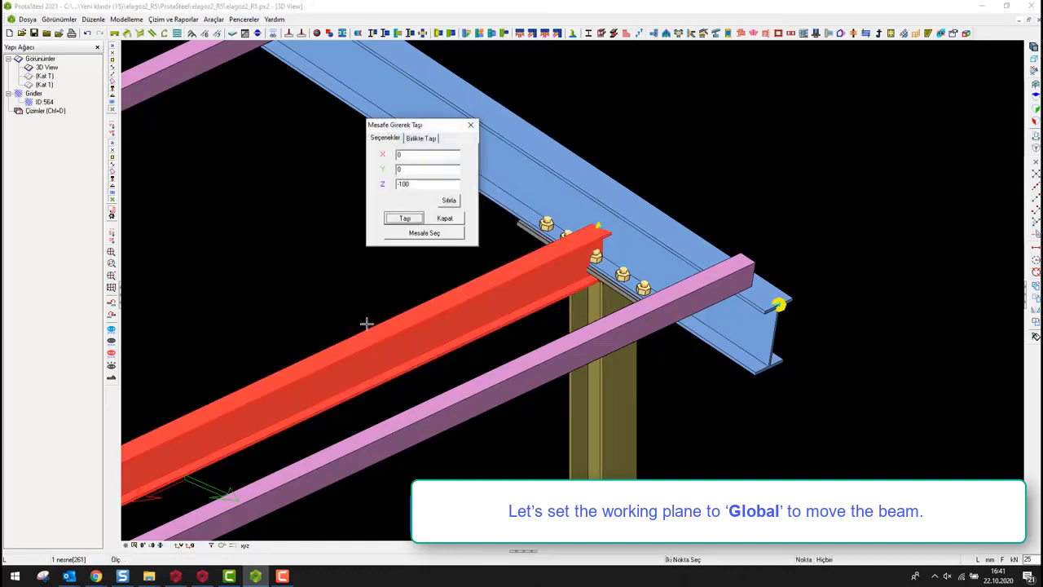
{"action": "left_click", "coordinate": [405, 218]}
{"action": "left_click", "coordinate": [445, 218]}
{"action": "middle_click_drag", "start_coordinate": [632, 52], "coordinate": [603, 88]}
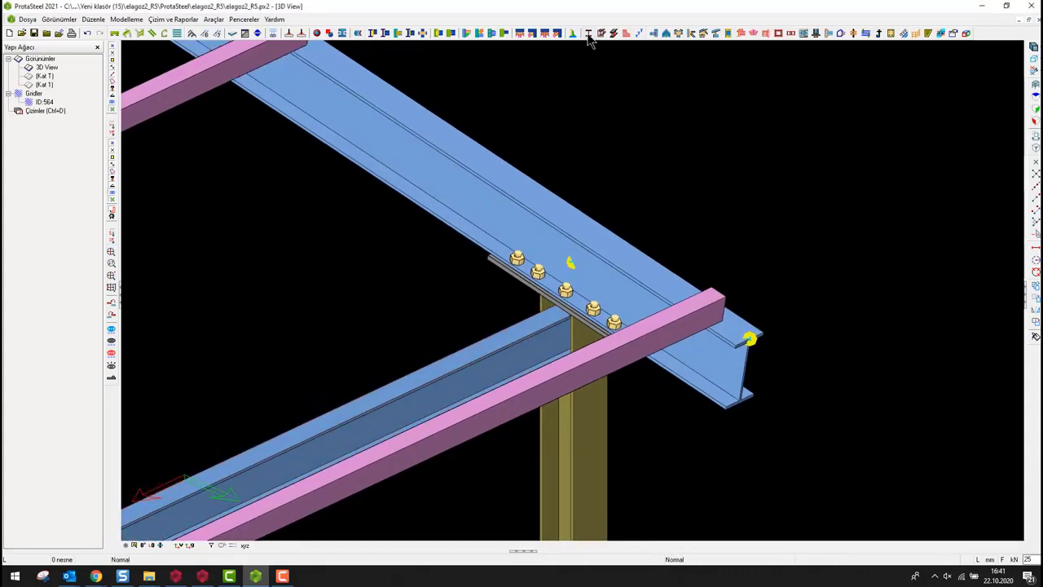
Step: Create a bolted connection with horizontal stiffening plates between the column, as the main part, and the lowered secondary beam
{"action": "left_click", "coordinate": [373, 34]}
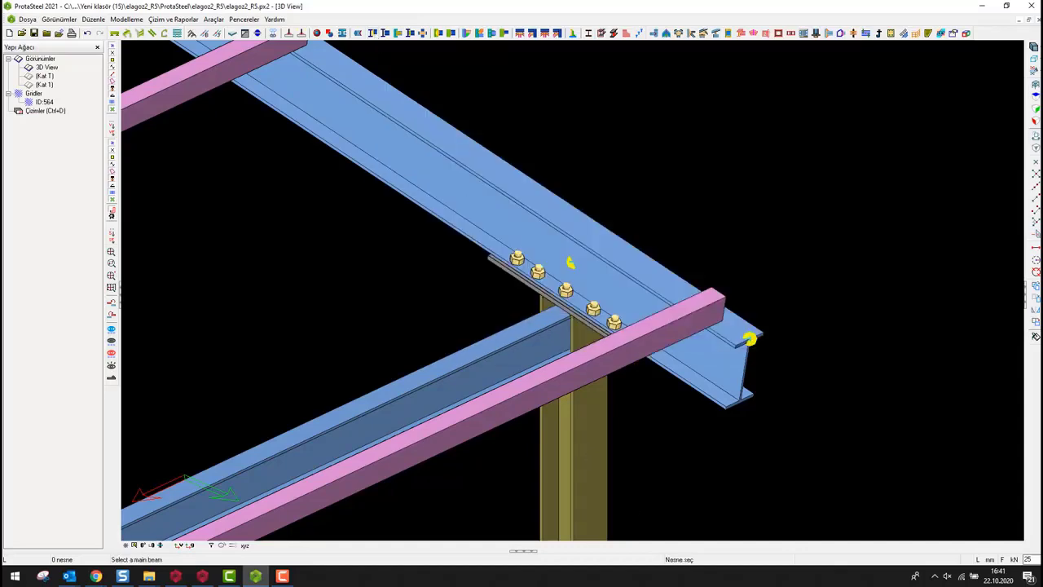
{"action": "left_click", "coordinate": [580, 404]}
{"action": "left_click", "coordinate": [504, 365]}
{"action": "middle_click_drag", "start_coordinate": [685, 195], "coordinate": [714, 191]}
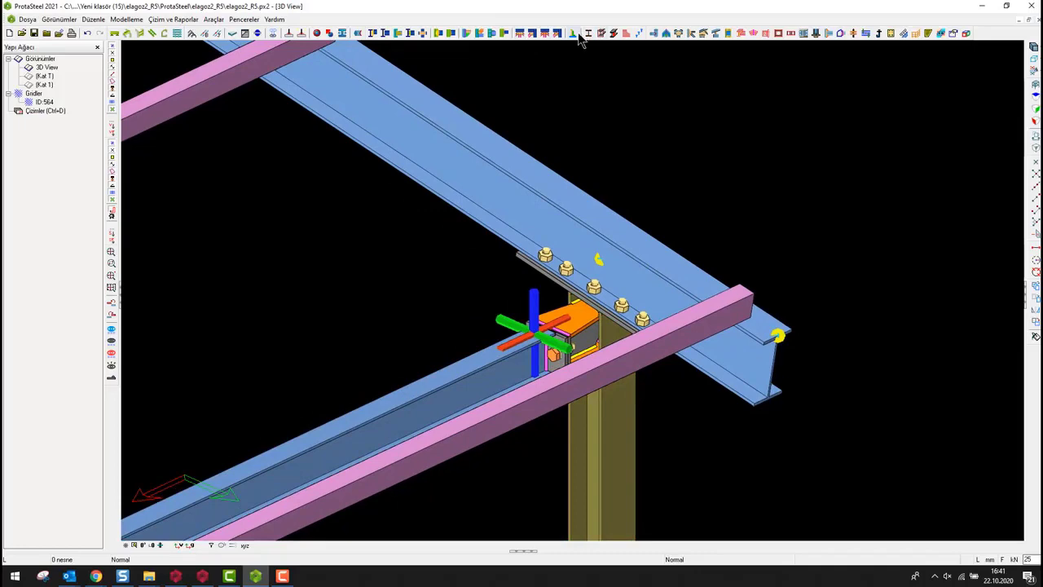
Step: Create bolted purlin bracket connections joining the main beam to the purlin at its end and to the next purlin along it
{"action": "left_click", "coordinate": [572, 33]}
{"action": "left_click", "coordinate": [681, 227]}
{"action": "right_click", "coordinate": [681, 227]}
{"action": "scroll", "coordinate": [676, 263], "scroll_direction": "down", "scroll_amount": 2}
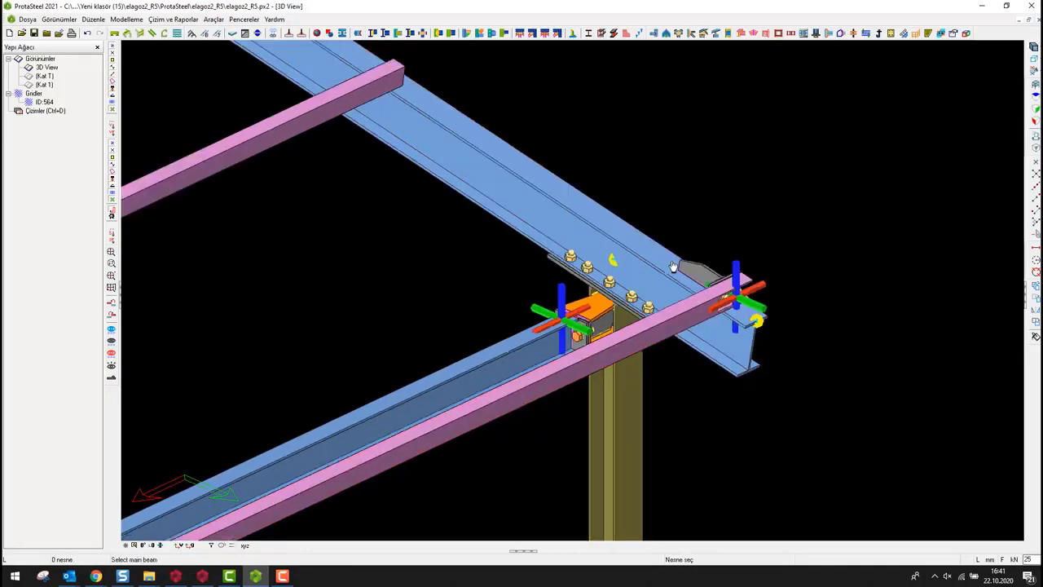
{"action": "middle_click_drag", "start_coordinate": [468, 163], "coordinate": [515, 278]}
{"action": "left_click", "coordinate": [491, 269]}
{"action": "left_click", "coordinate": [477, 242]}
{"action": "right_click", "coordinate": [604, 332]}
{"action": "middle_click_drag", "start_coordinate": [603, 332], "coordinate": [517, 279]}
{"action": "key", "text": "Escape"}
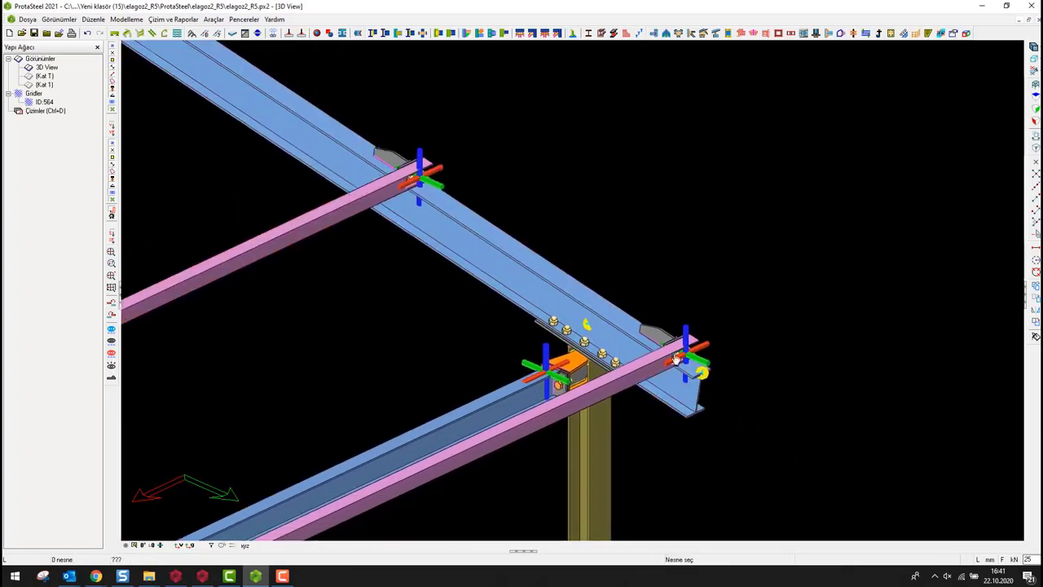
Step: Inspect the secondary beam and purlin connections from both sides of the main beam
{"action": "scroll", "coordinate": [672, 350], "scroll_direction": "up", "scroll_amount": 2}
{"action": "middle_click_drag", "start_coordinate": [684, 404], "coordinate": [851, 397], "text": "ctrl"}
{"action": "middle_click_drag", "start_coordinate": [851, 398], "coordinate": [892, 226]}
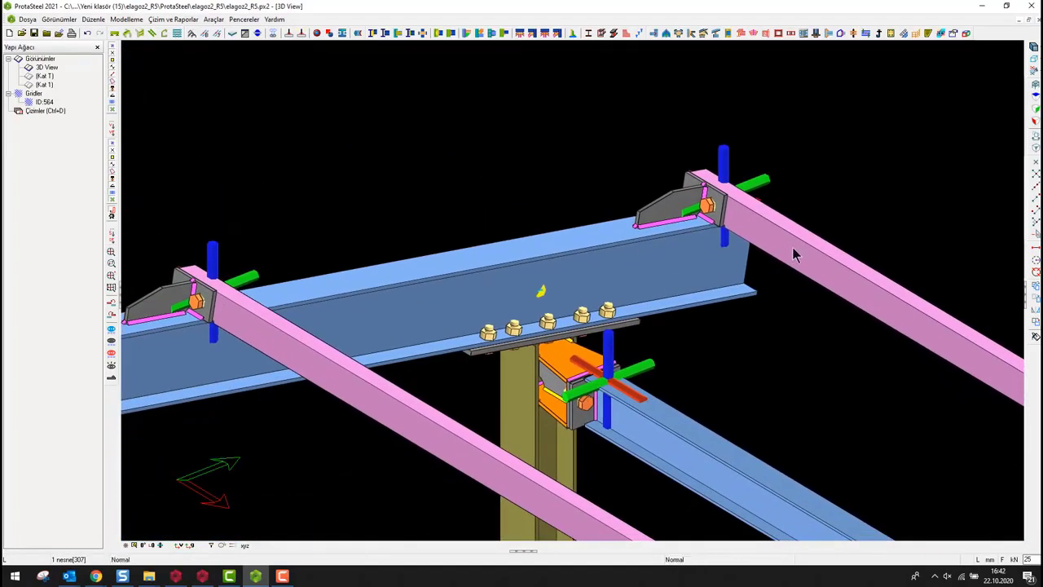
{"action": "middle_click_drag", "start_coordinate": [804, 303], "coordinate": [707, 217]}
{"action": "middle_click_drag", "start_coordinate": [652, 284], "coordinate": [706, 281]}
{"action": "left_click", "coordinate": [749, 327]}
{"action": "middle_click_drag", "start_coordinate": [748, 327], "coordinate": [643, 440], "text": "ctrl"}
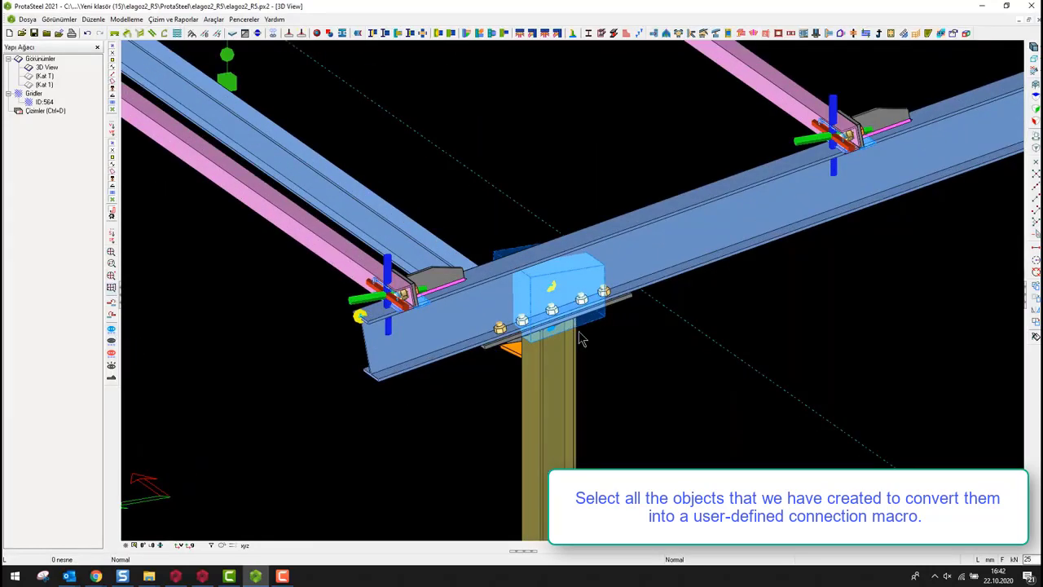
Step: Select the objects created for the column-to-beam joint: the top plate, the cut box, the bolts and the weld
{"action": "scroll", "coordinate": [579, 334], "scroll_direction": "up", "scroll_amount": 2}
{"action": "left_click", "coordinate": [634, 302]}
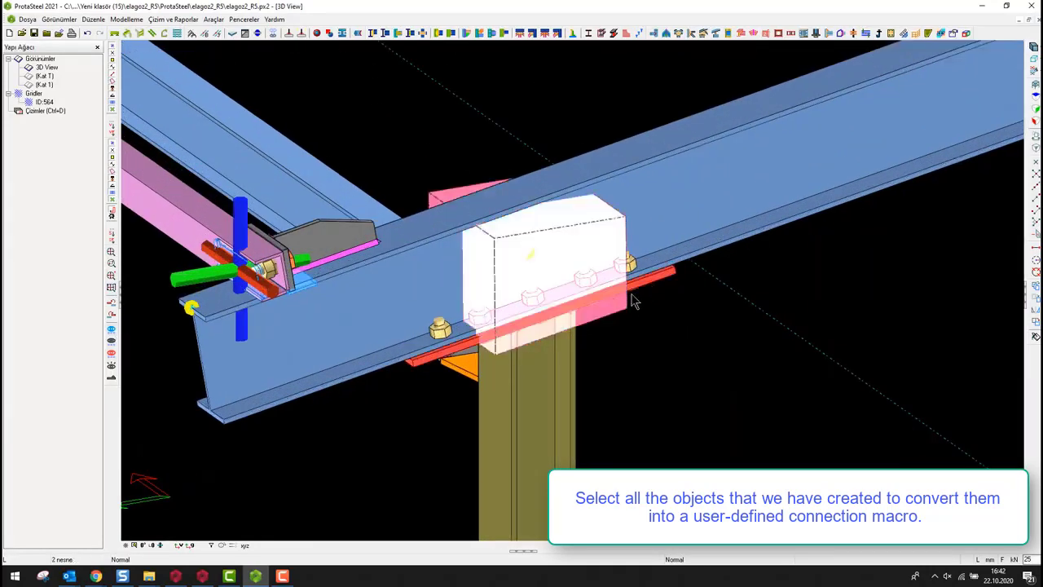
{"action": "left_click", "coordinate": [631, 263]}
{"action": "mouse_move", "coordinate": [653, 326]}
{"action": "middle_mouse_down", "text": "ctrl"}
{"action": "mouse_move", "coordinate": [554, 316]}
{"action": "mouse_move", "coordinate": [537, 303]}
{"action": "mouse_move", "coordinate": [636, 323]}
{"action": "middle_mouse_up", "text": "ctrl"}
{"action": "scroll", "coordinate": [544, 314], "scroll_direction": "up", "scroll_amount": 2}
{"action": "scroll", "coordinate": [545, 312], "scroll_direction": "up", "scroll_amount": 1}
{"action": "left_click", "coordinate": [548, 285]}
{"action": "scroll", "coordinate": [550, 286], "scroll_direction": "down", "scroll_amount": 3}
{"action": "scroll", "coordinate": [622, 322], "scroll_direction": "down", "scroll_amount": 2}
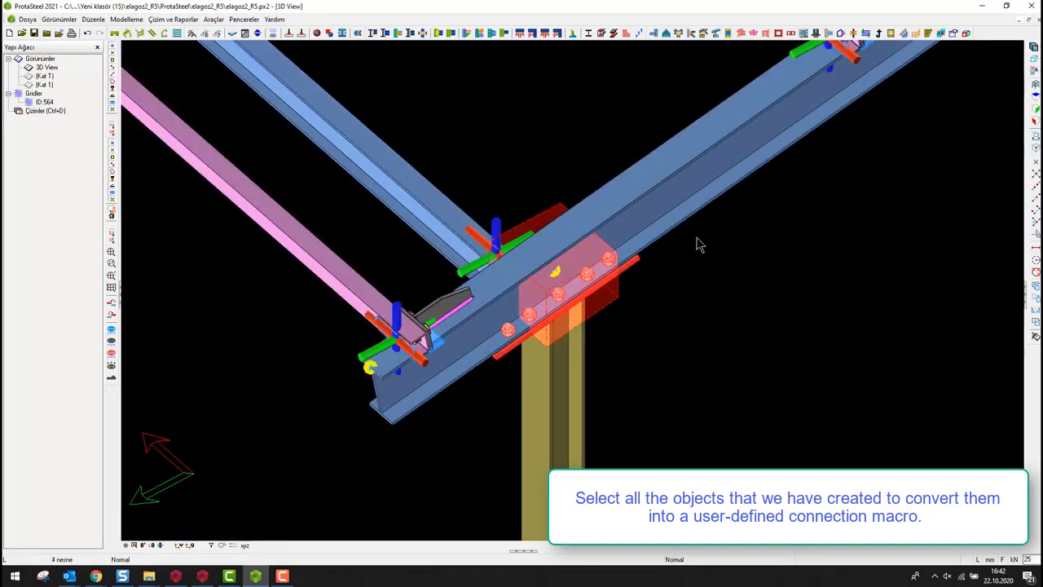
Step: Define a new manual macro named Kolon-kiriş with the type Uç Nokta from the selected joint objects
{"action": "left_click", "coordinate": [953, 34]}
{"action": "left_click_drag", "start_coordinate": [478, 181], "coordinate": [750, 152]}
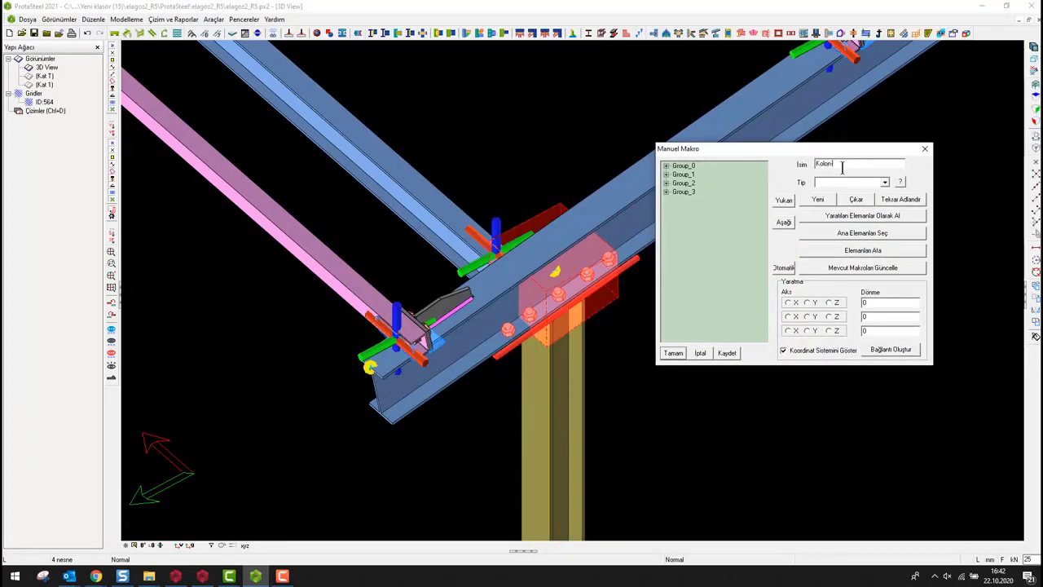
{"action": "left_click", "coordinate": [850, 182]}
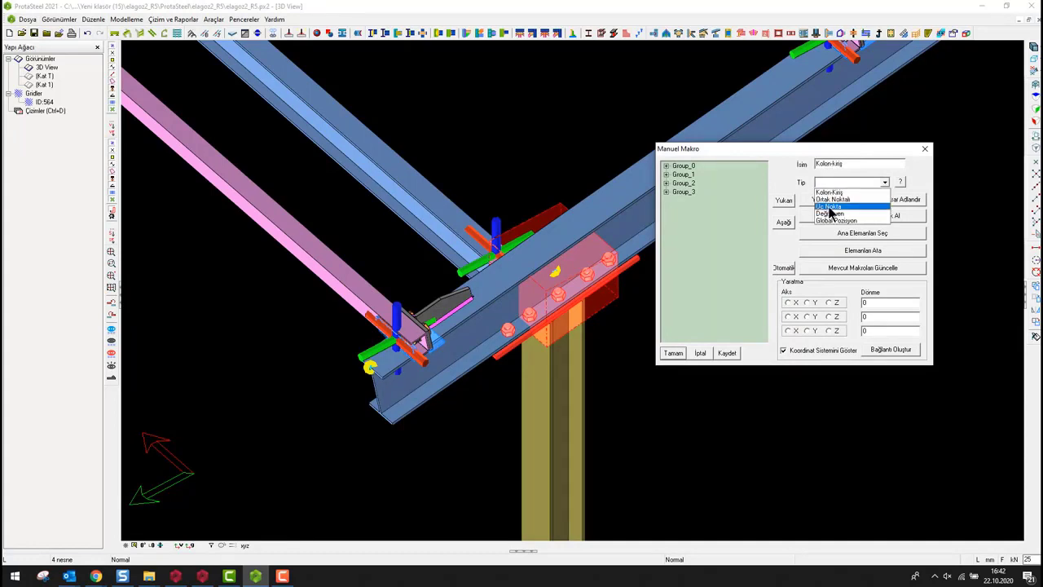
{"action": "left_click", "coordinate": [830, 207]}
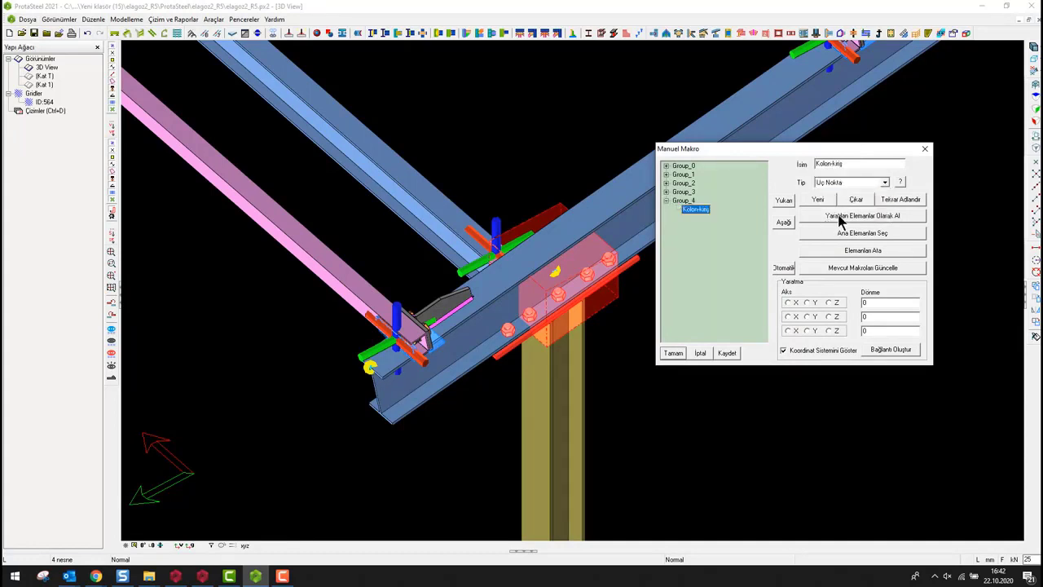
Step: Assign the main beam and then the column as the macro's main parts, with the joint as its reference point
{"action": "left_click", "coordinate": [842, 236]}
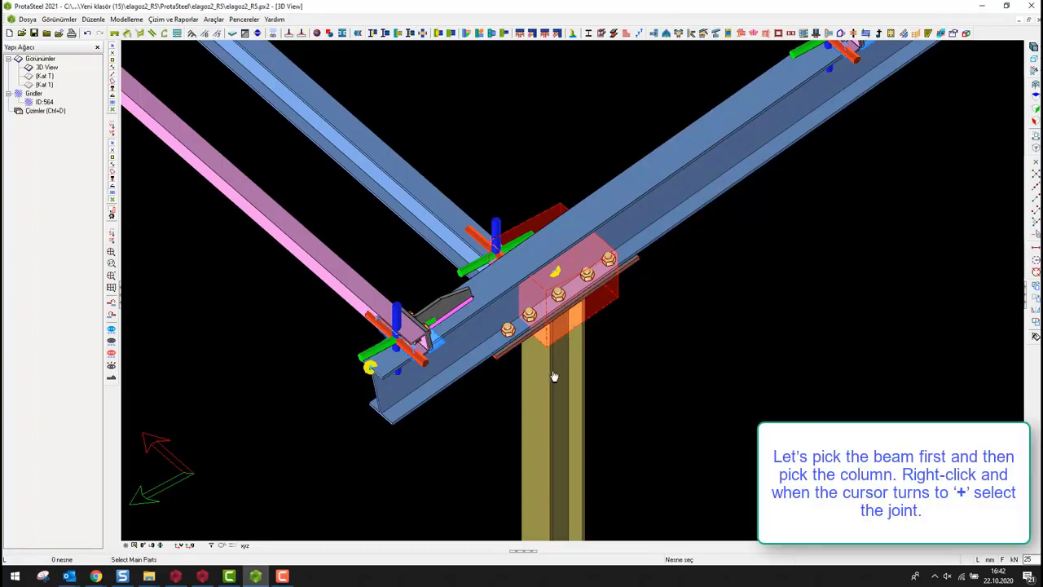
{"action": "left_click", "coordinate": [633, 259]}
{"action": "left_click", "coordinate": [587, 393]}
{"action": "right_click", "coordinate": [666, 328]}
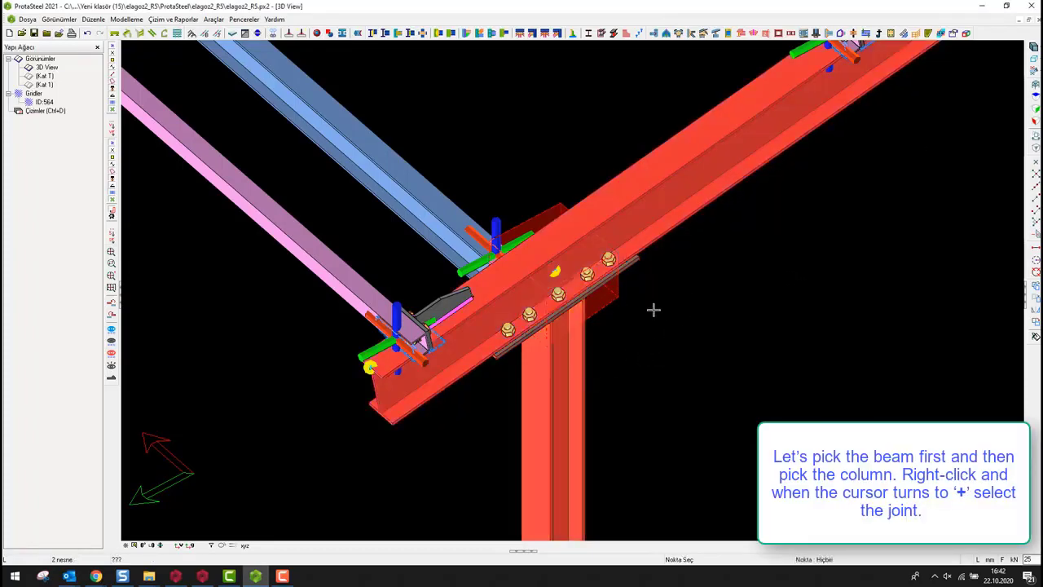
{"action": "left_click", "coordinate": [643, 281]}
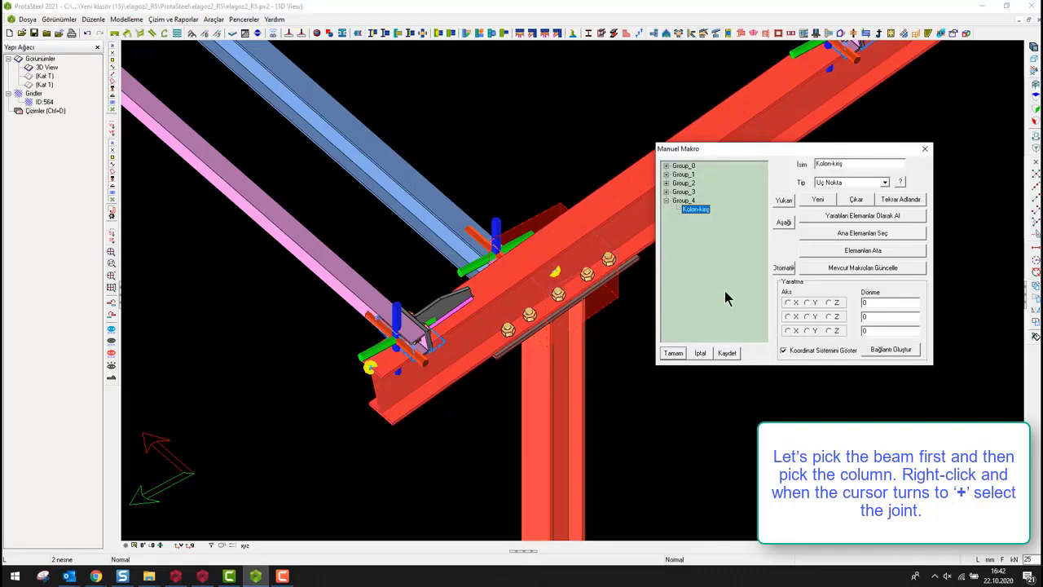
Step: Assign the elements to the Kolon-kiriş macro definition, save it and close the macro settings
{"action": "left_click", "coordinate": [883, 250]}
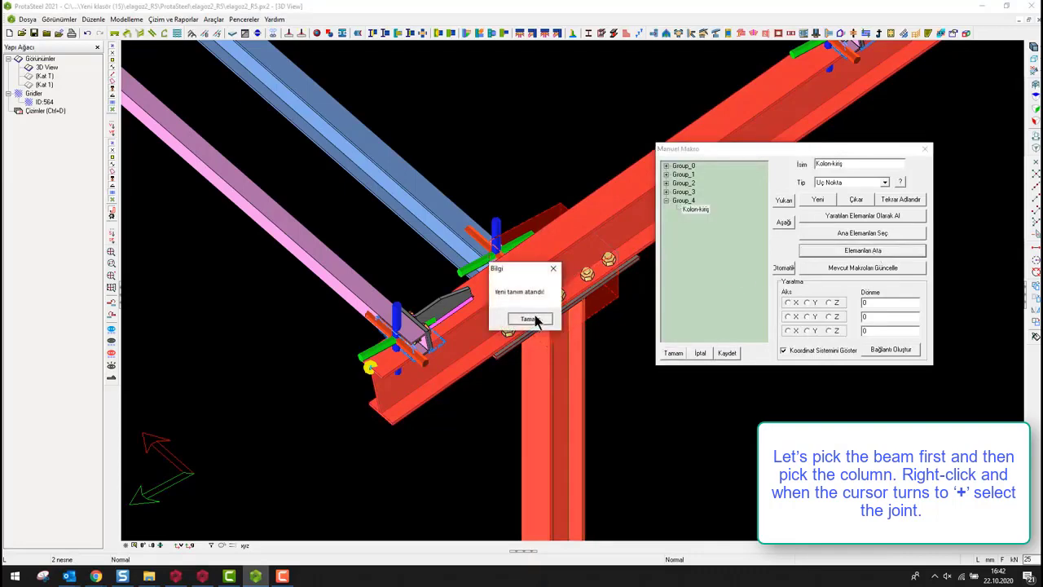
{"action": "left_click", "coordinate": [532, 317]}
{"action": "left_click", "coordinate": [734, 354]}
{"action": "left_click", "coordinate": [680, 353]}
Step: Apply the Kolon-kiriş manual macro from Group_4 to another unconnected joint, picking its beam, its column and the joint point
{"action": "scroll", "coordinate": [650, 351], "scroll_direction": "down", "scroll_amount": 4}
{"action": "middle_click_drag", "start_coordinate": [465, 119], "coordinate": [714, 407]}
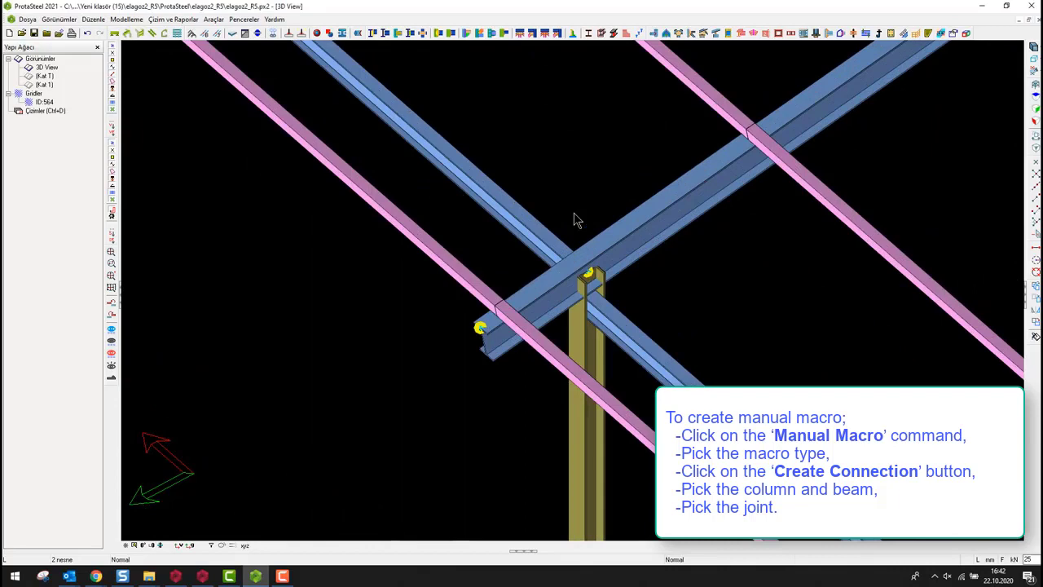
{"action": "scroll", "coordinate": [656, 320], "scroll_direction": "up", "scroll_amount": 1}
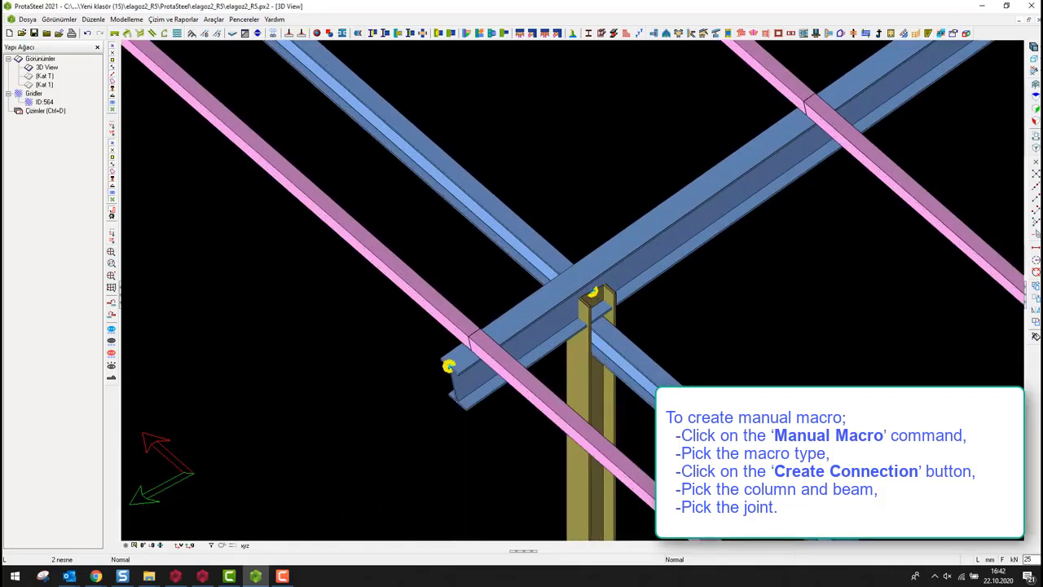
{"action": "scroll", "coordinate": [657, 320], "scroll_direction": "up", "scroll_amount": 2}
{"action": "left_click", "coordinate": [956, 33]}
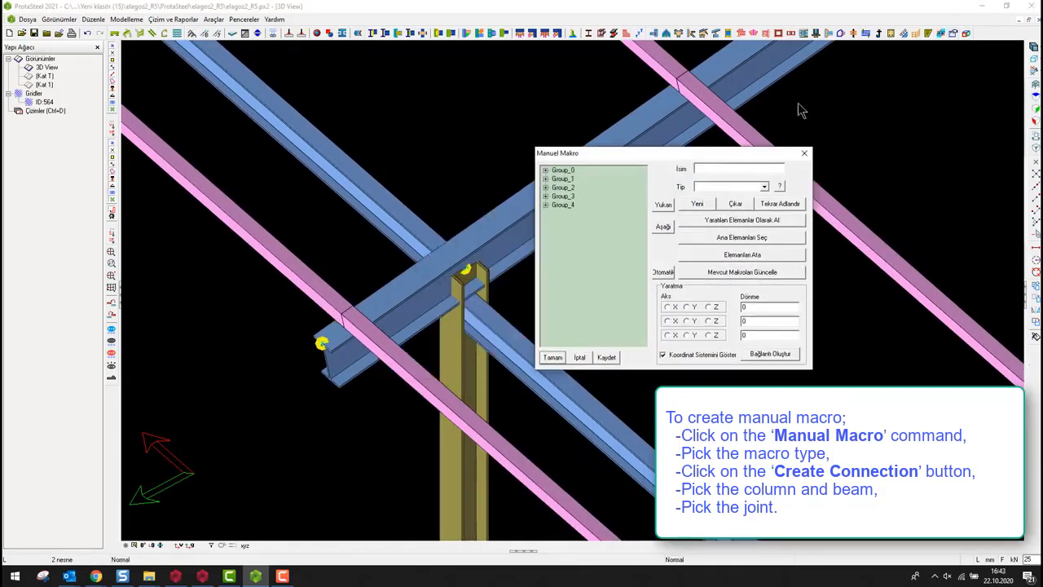
{"action": "left_click", "coordinate": [702, 157]}
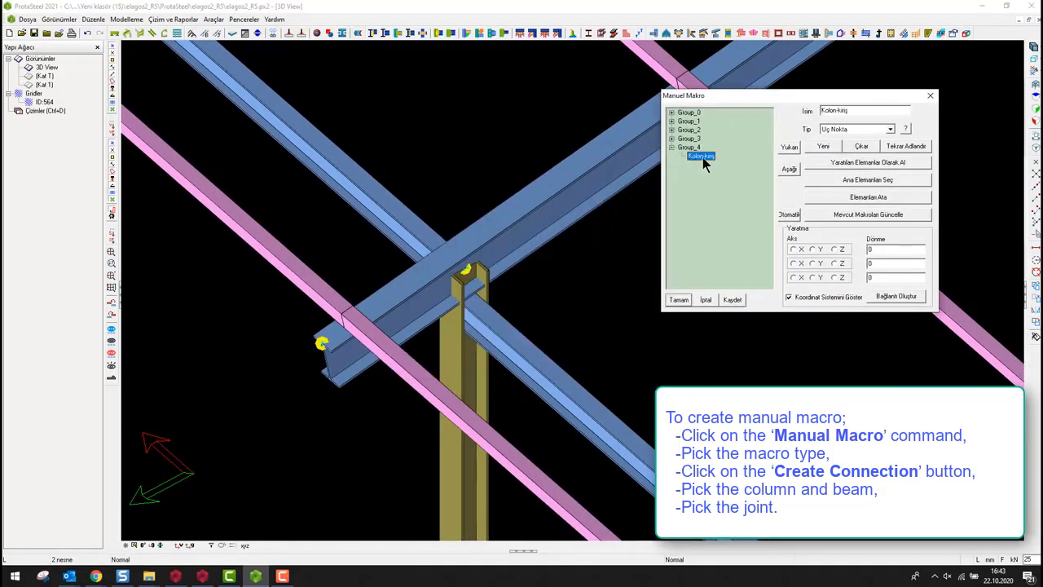
{"action": "left_click", "coordinate": [896, 295]}
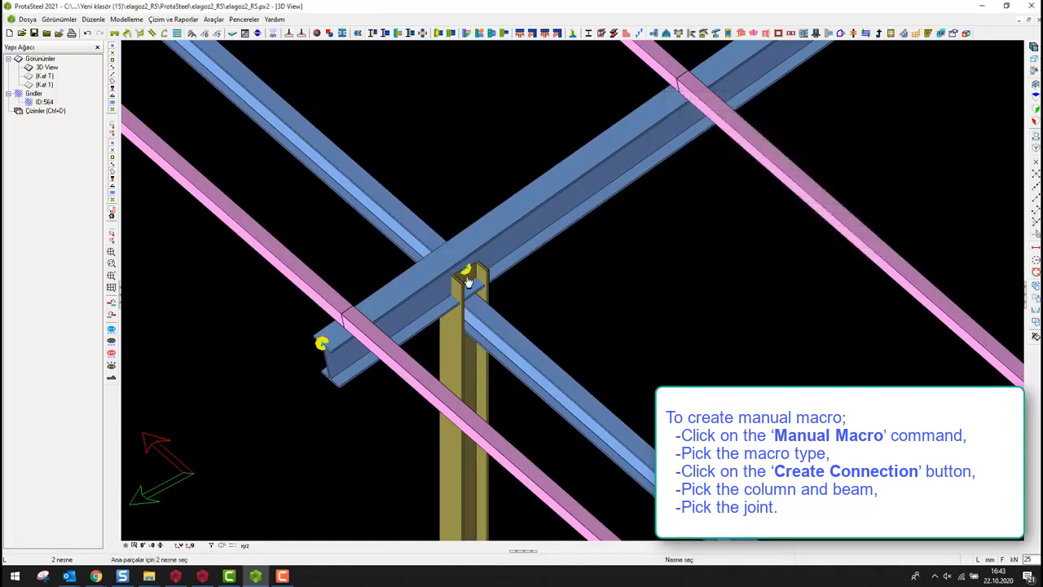
{"action": "left_click", "coordinate": [503, 248]}
{"action": "left_click", "coordinate": [466, 346]}
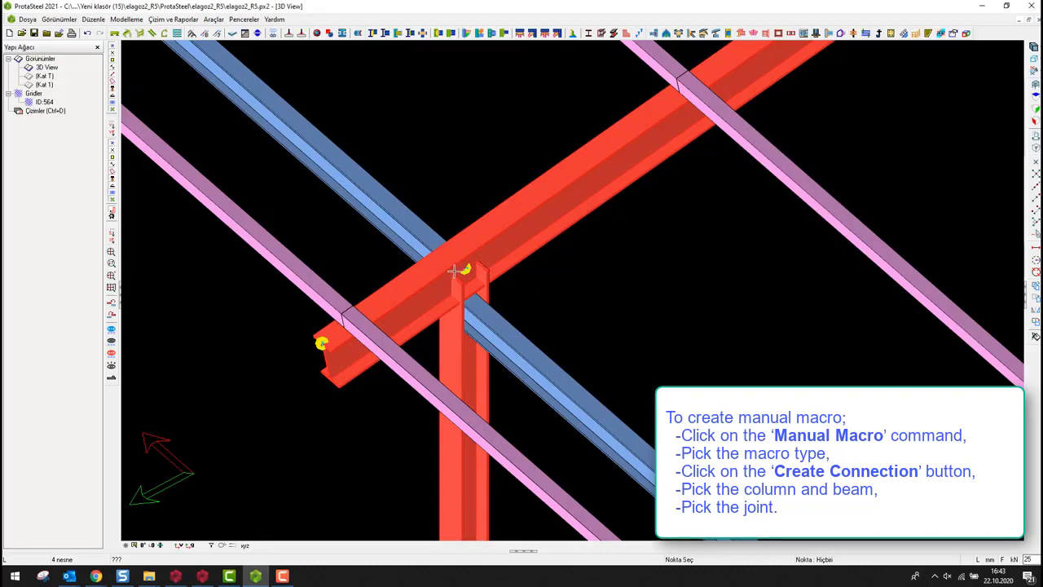
{"action": "left_click", "coordinate": [466, 269]}
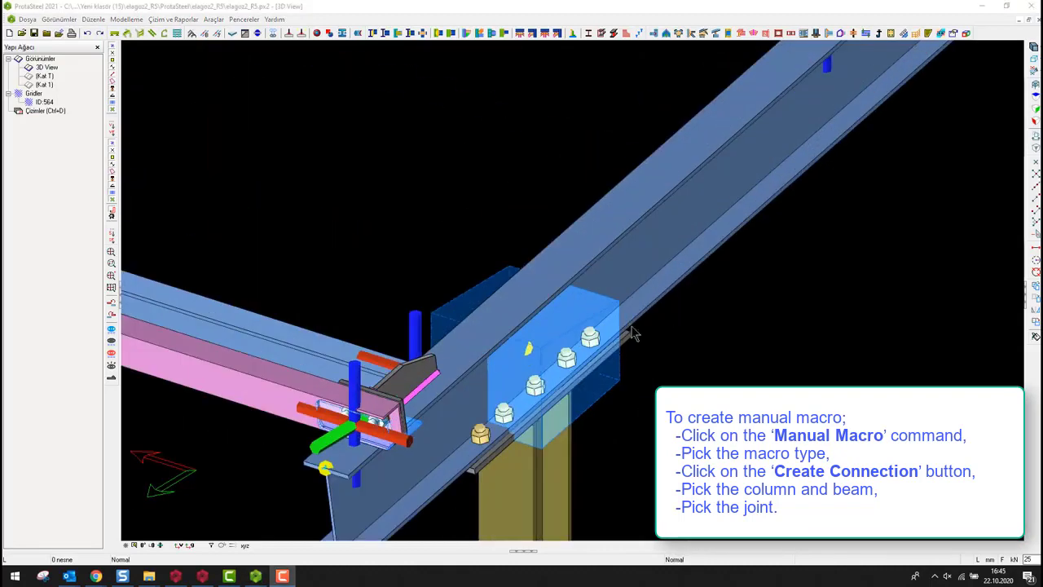